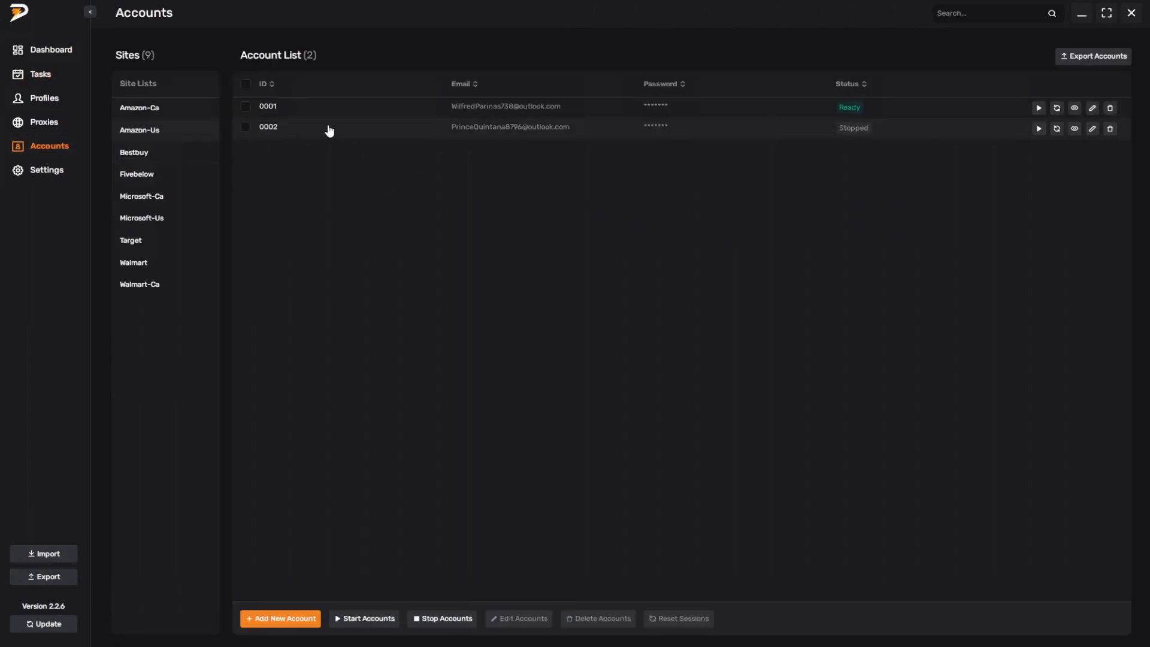
Step: Start a new Amazon-Us account entry in Auto mode, leaving the delay at its default
{"action": "mouse_move", "coordinate": [467, 116]}
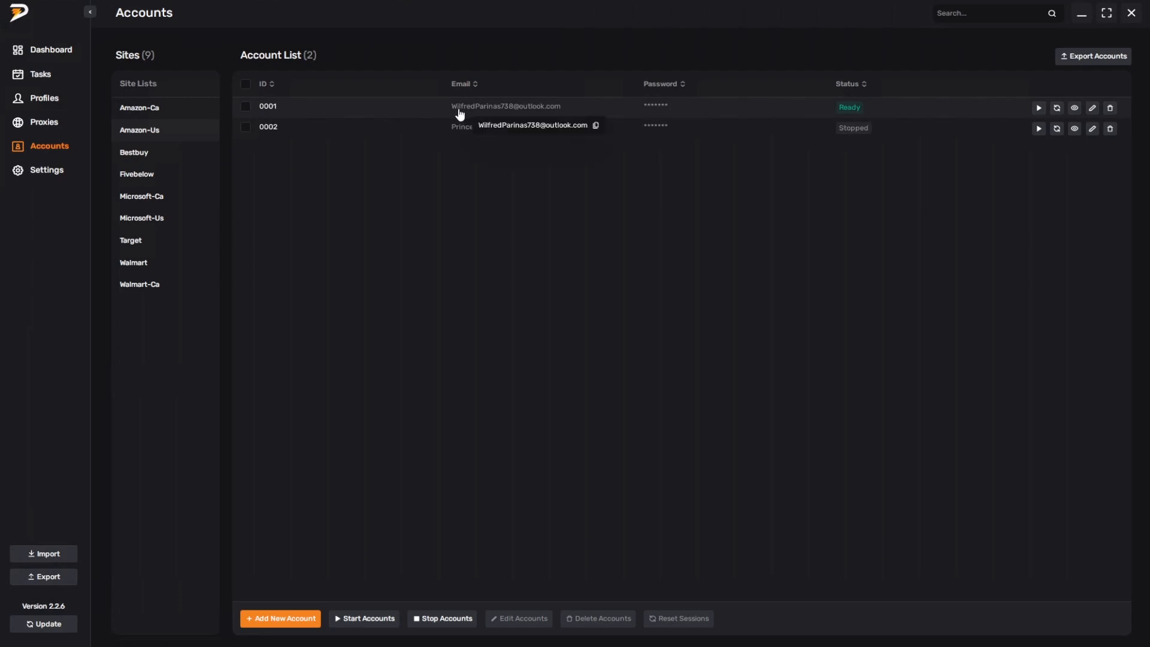
{"action": "left_click", "coordinate": [283, 618]}
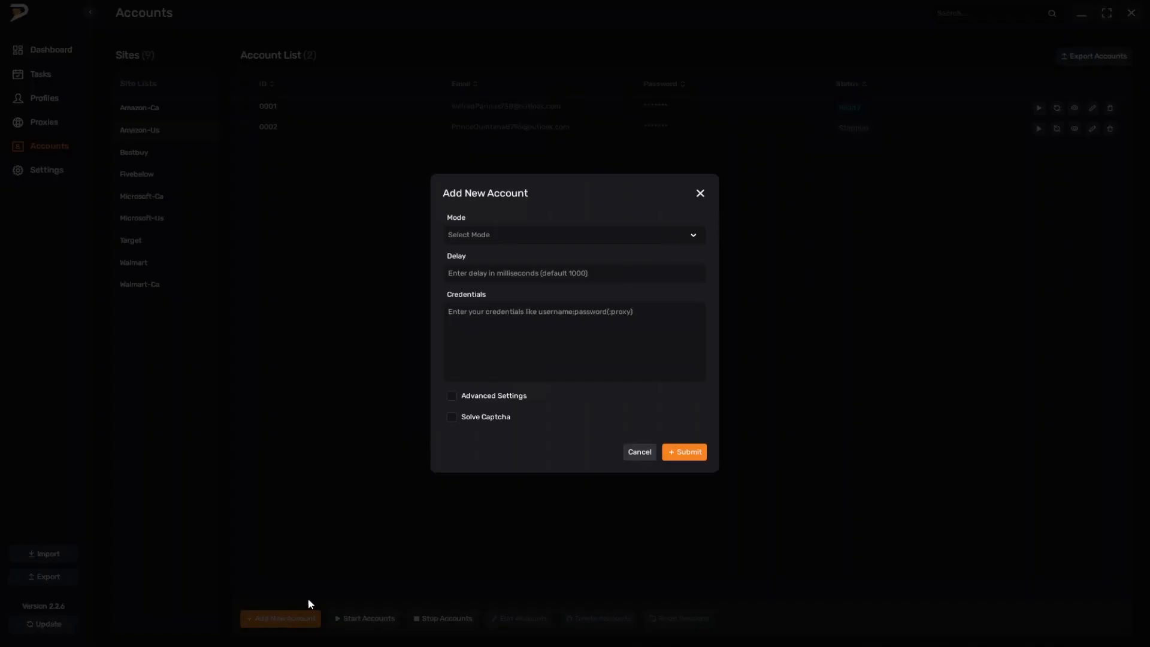
{"action": "left_click", "coordinate": [524, 235]}
{"action": "left_click", "coordinate": [462, 264]}
{"action": "left_click", "coordinate": [451, 241]}
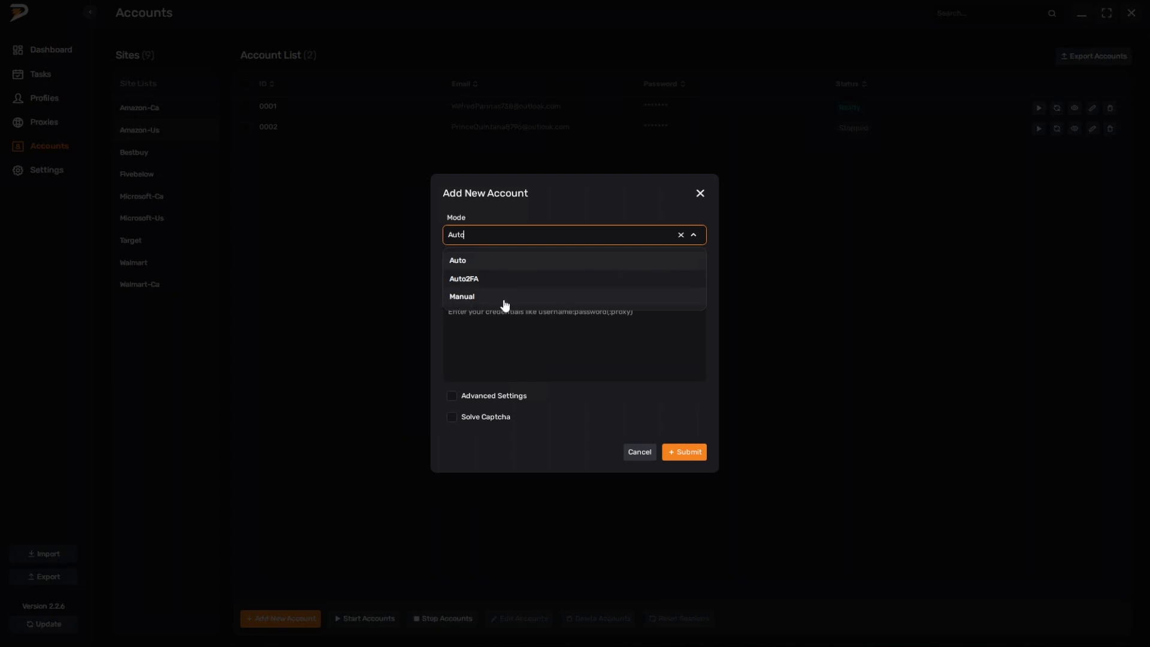
{"action": "left_click", "coordinate": [539, 354]}
{"action": "left_click", "coordinate": [470, 270]}
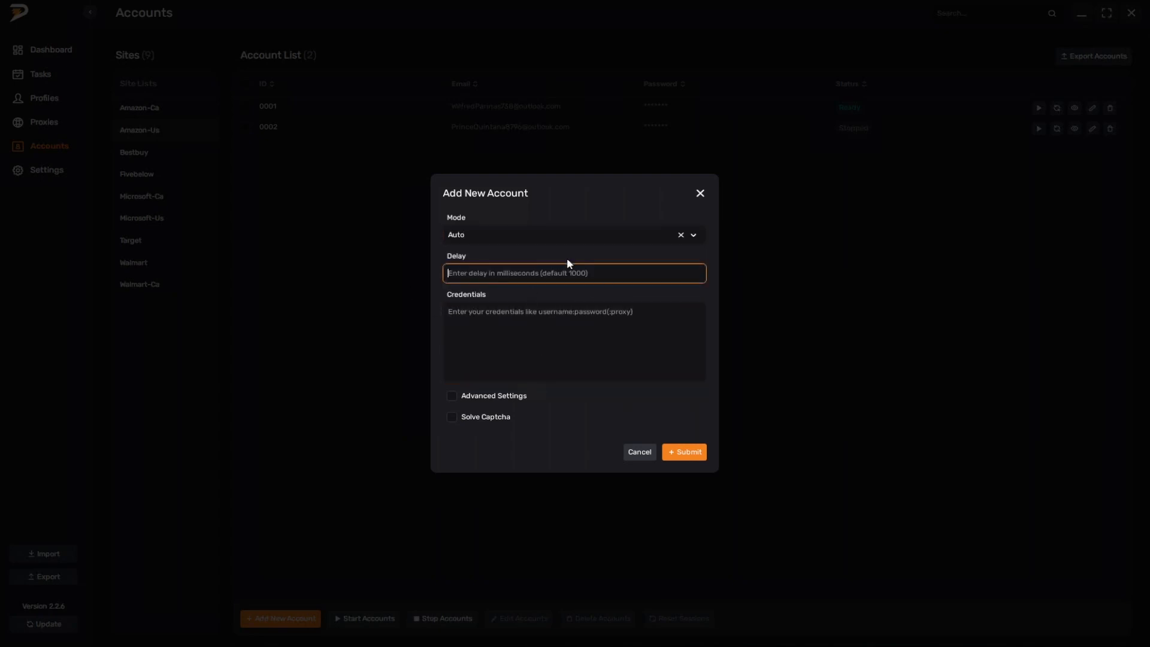
Step: Enter four placeholder credential lines reading "user:pass:proxy" for the new account, and clear them again
{"action": "left_click", "coordinate": [498, 324]}
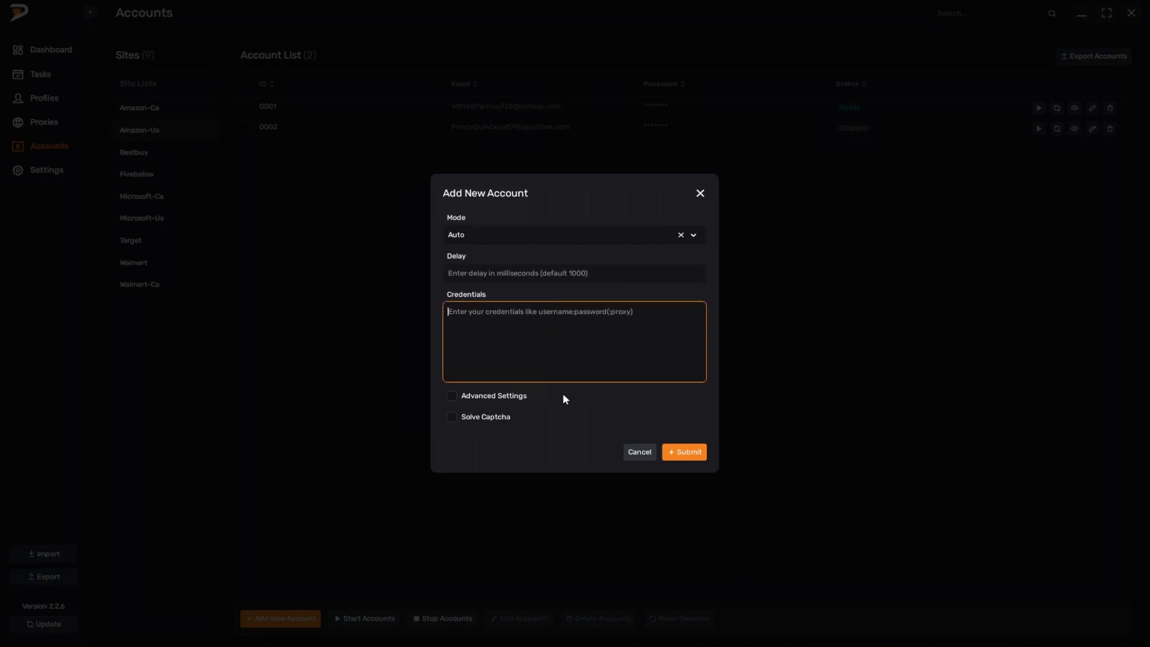
{"action": "type", "text": "user:pass:proxy"}
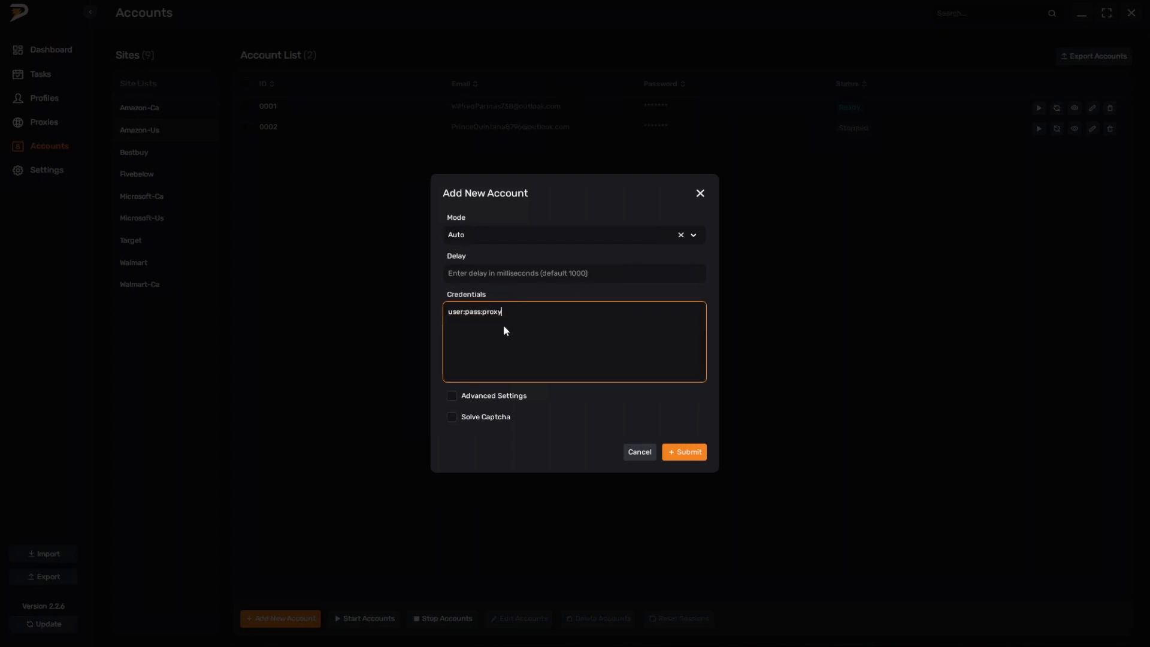
{"action": "left_click_drag", "start_coordinate": [523, 311], "coordinate": [441, 324]}
{"action": "left_click", "coordinate": [606, 324]}
{"action": "key", "text": "ctrl+a"}
{"action": "key", "text": "ctrl+v"}
{"action": "key", "text": "Return"}
{"action": "key", "text": "ctrl+v"}
{"action": "key", "text": "Return"}
{"action": "key", "text": "ctrl+v"}
{"action": "key", "text": "Return"}
{"action": "key", "text": "ctrl+v"}
{"action": "key", "text": "Return"}
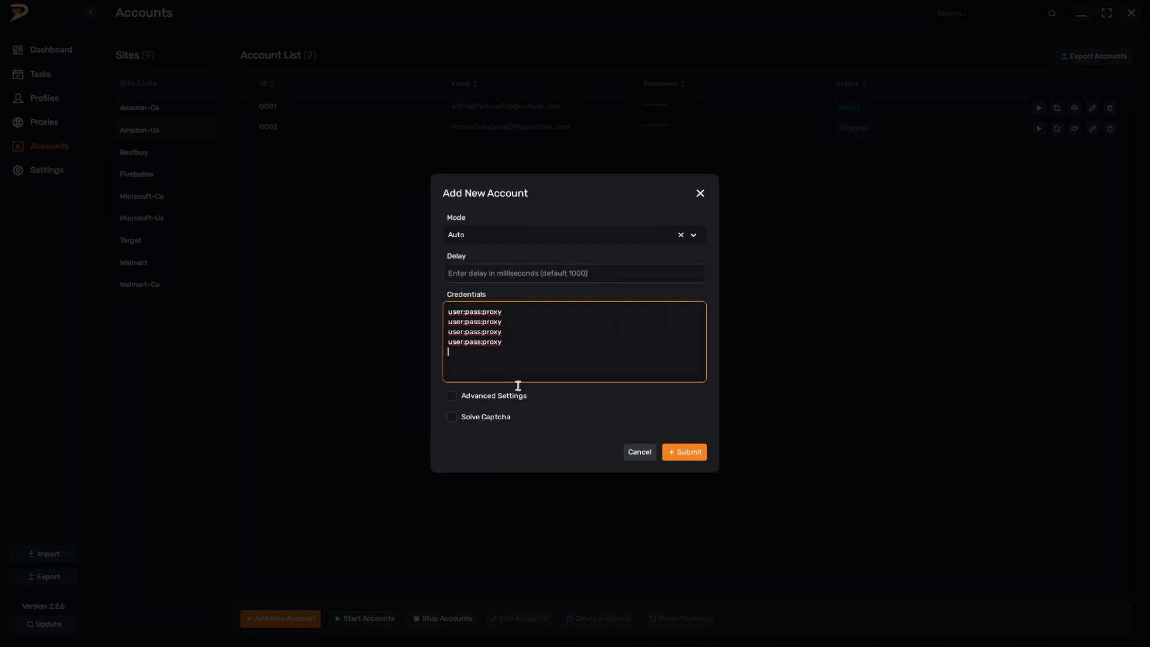
{"action": "left_click_drag", "start_coordinate": [541, 350], "coordinate": [444, 301]}
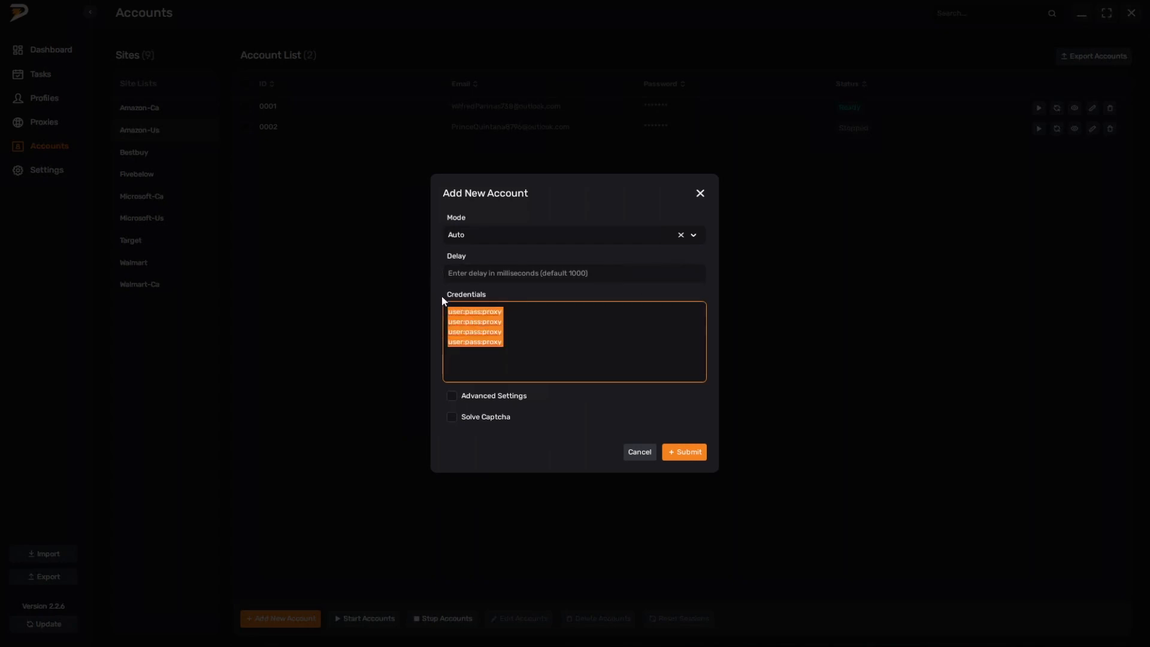
{"action": "key", "text": "BackSpace"}
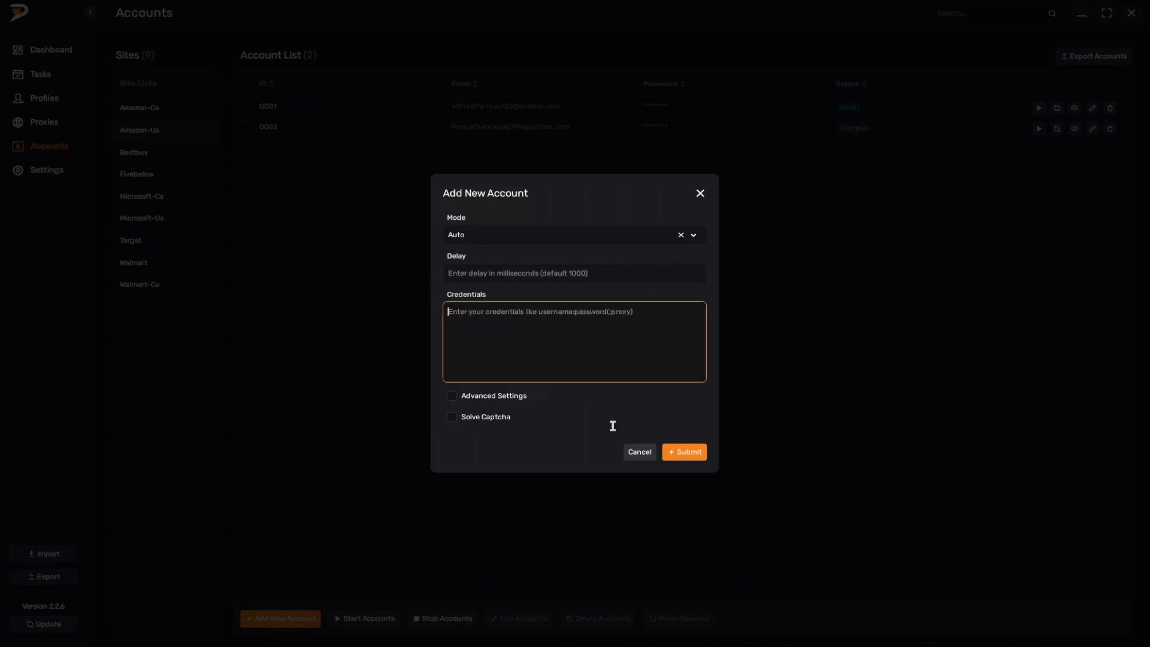
Step: Try the Advanced Settings and Solve Captcha options of the new account, and discard the account entry
{"action": "left_click", "coordinate": [485, 396]}
{"action": "left_click", "coordinate": [500, 433]}
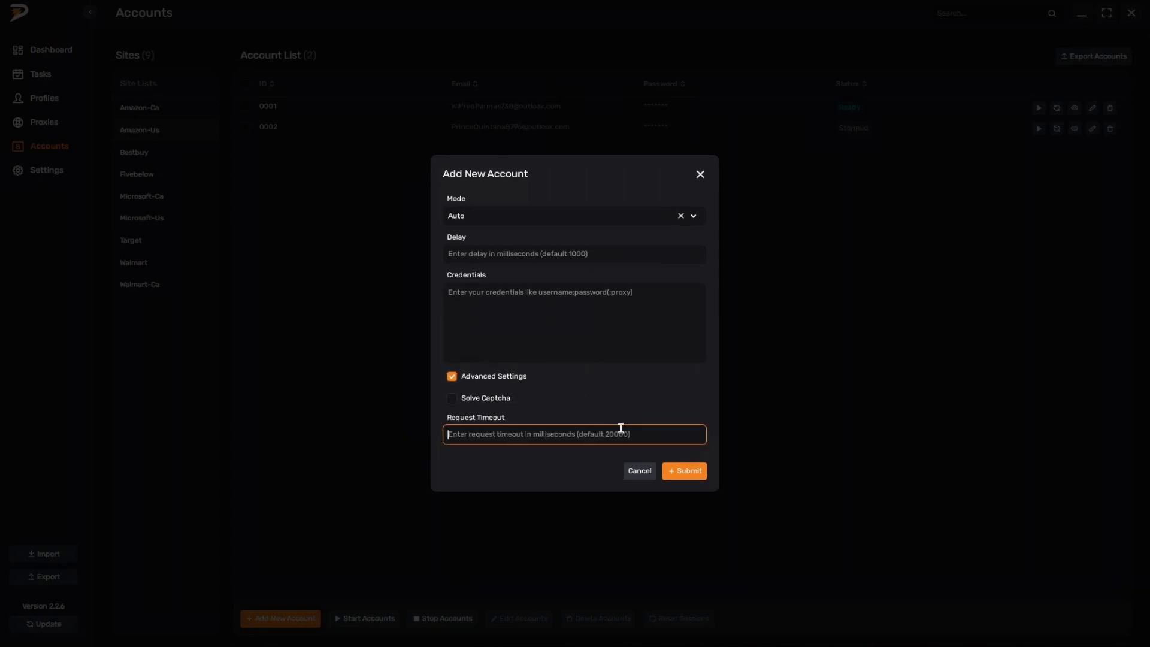
{"action": "left_click", "coordinate": [473, 384]}
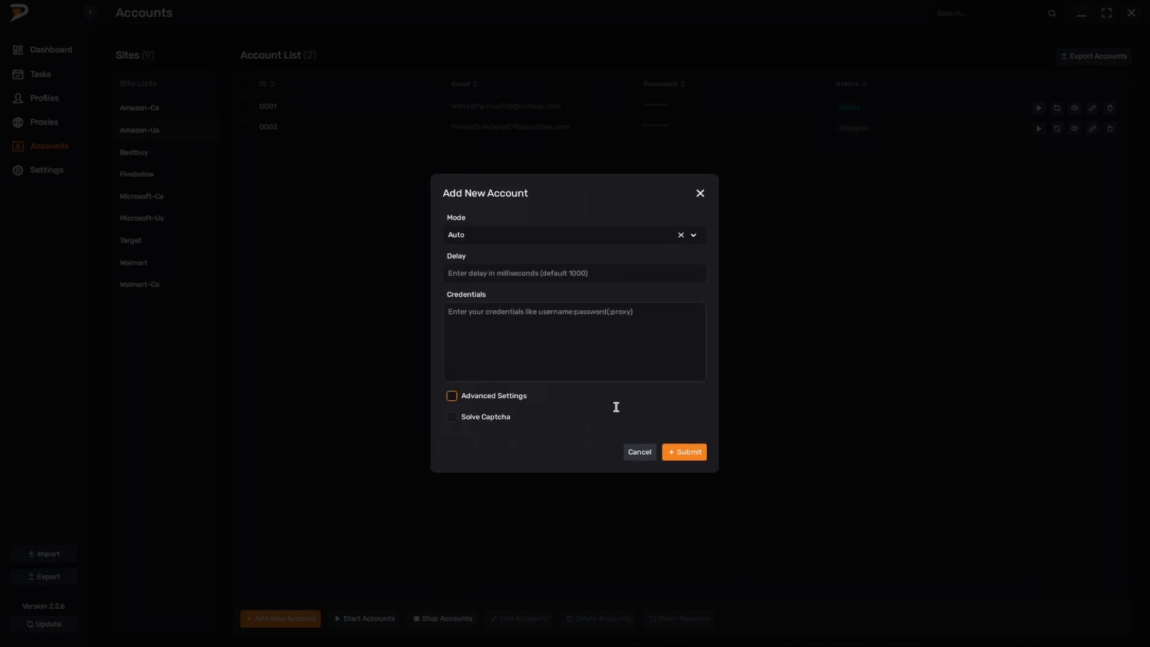
{"action": "left_click", "coordinate": [469, 424]}
{"action": "left_click", "coordinate": [486, 418]}
{"action": "left_click", "coordinate": [650, 454]}
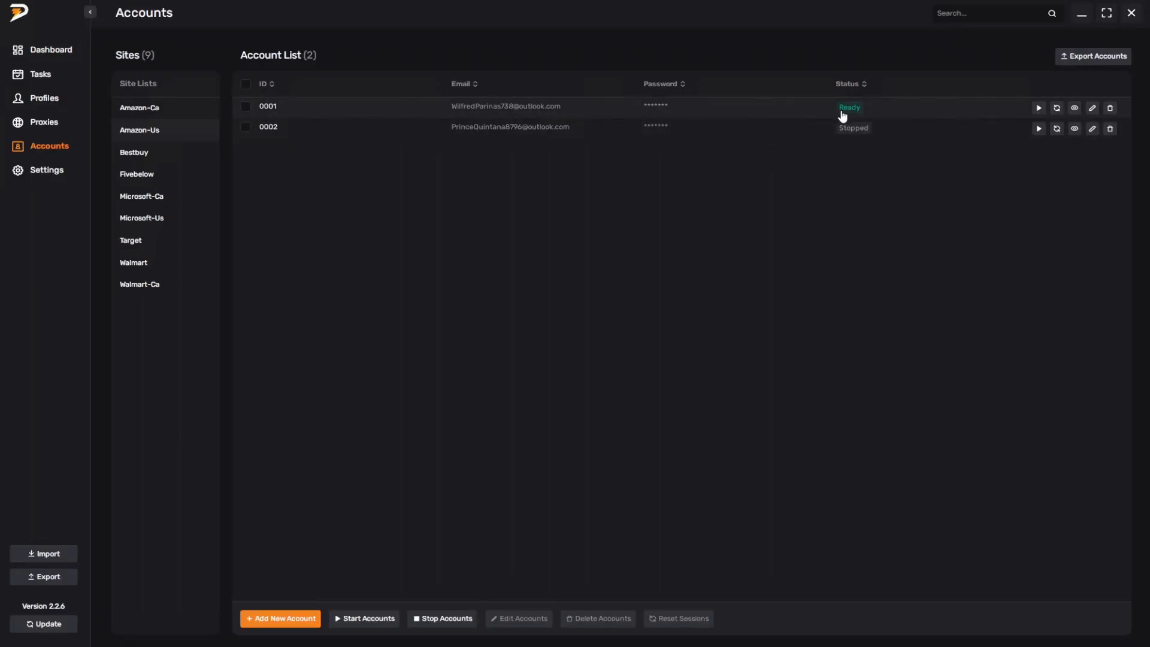
Step: Reset the session of Amazon-Us account 0001, start the account and check its status
{"action": "left_click", "coordinate": [1060, 113]}
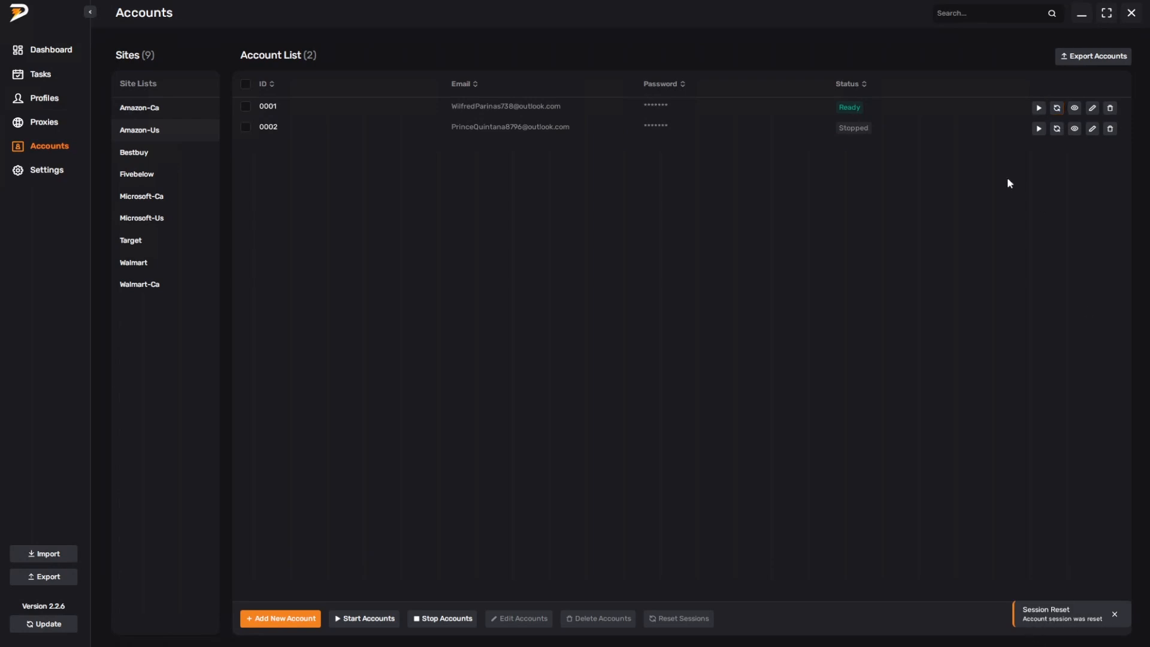
{"action": "left_click", "coordinate": [1041, 112]}
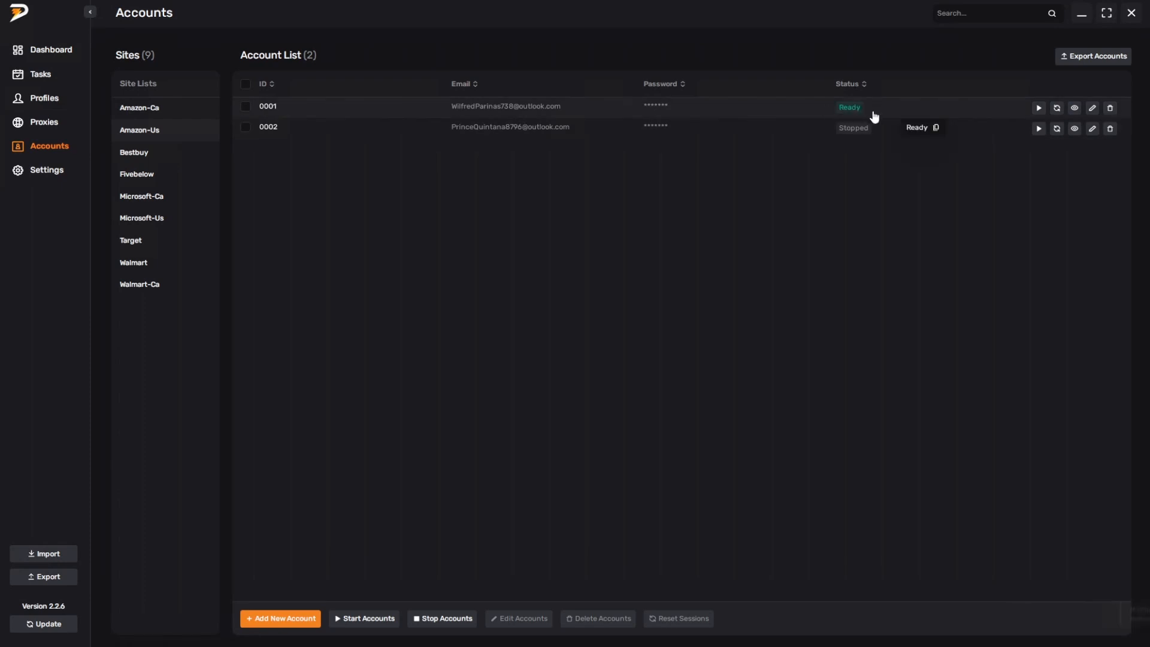
{"action": "left_click", "coordinate": [863, 112]}
{"action": "left_click", "coordinate": [848, 109]}
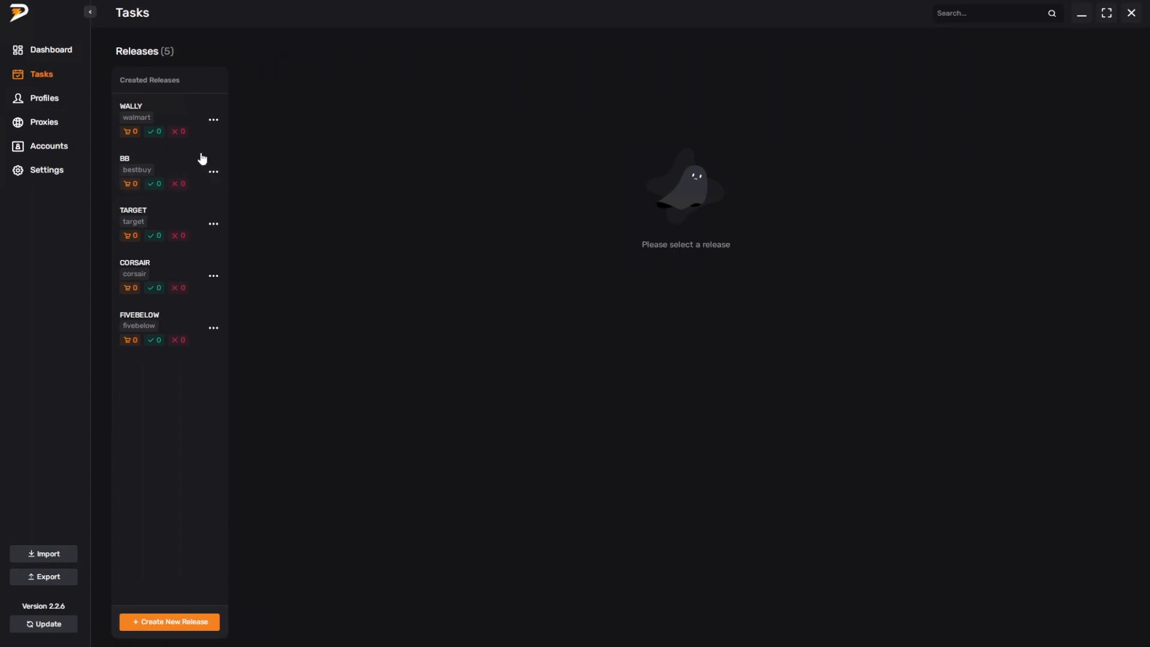
Step: Create a new task release named AMZ for the amazon-us store
{"action": "left_click", "coordinate": [170, 621]}
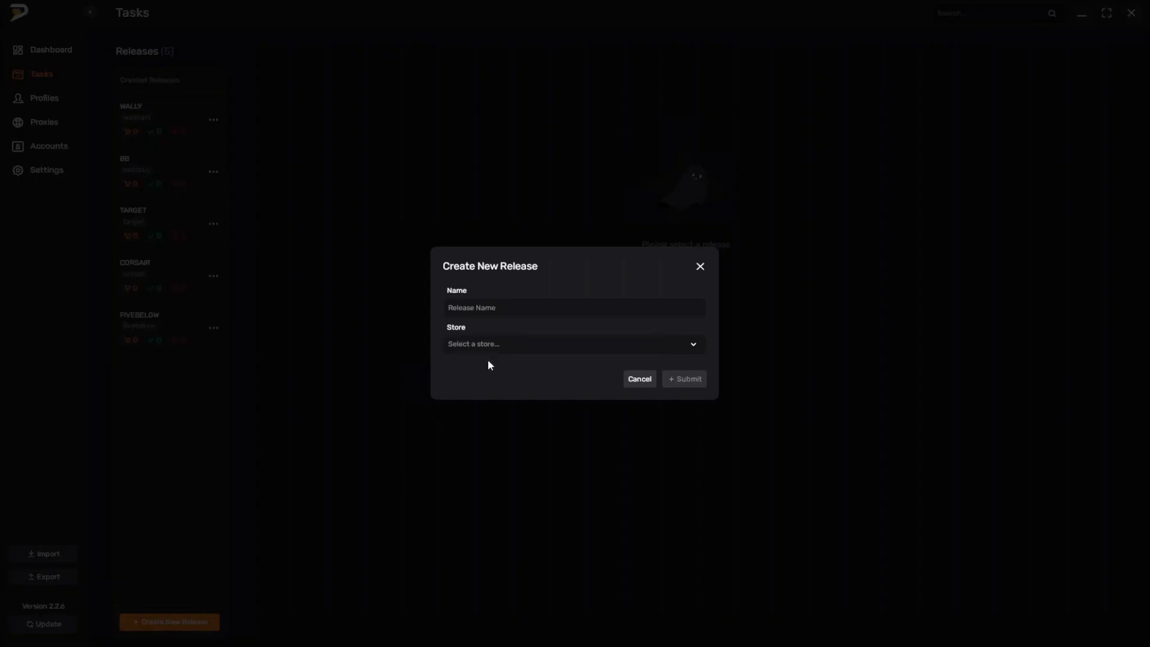
{"action": "left_click", "coordinate": [498, 308]}
{"action": "type", "text": "AMZ"}
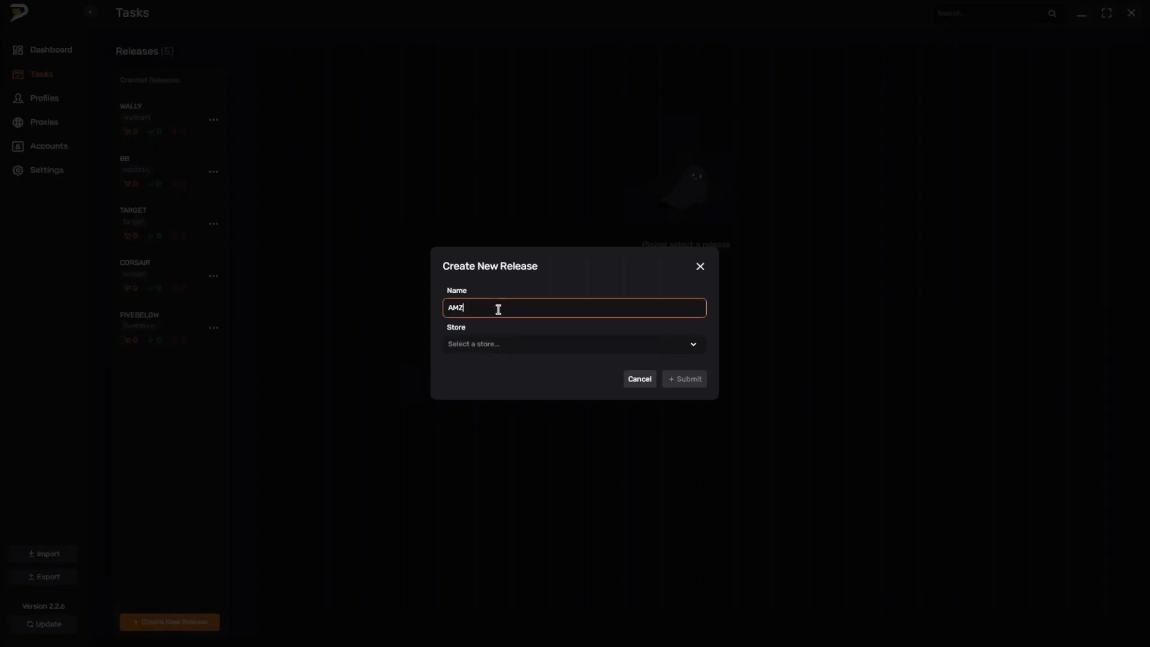
{"action": "left_click", "coordinate": [478, 347]}
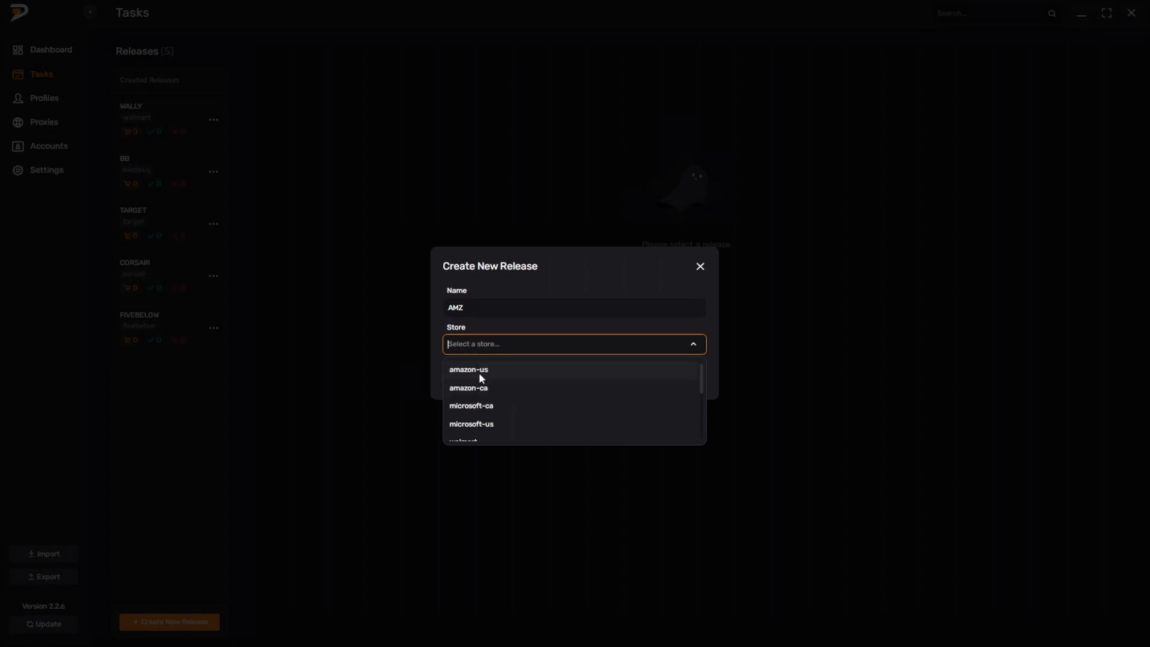
{"action": "left_click", "coordinate": [482, 377]}
{"action": "left_click", "coordinate": [681, 381]}
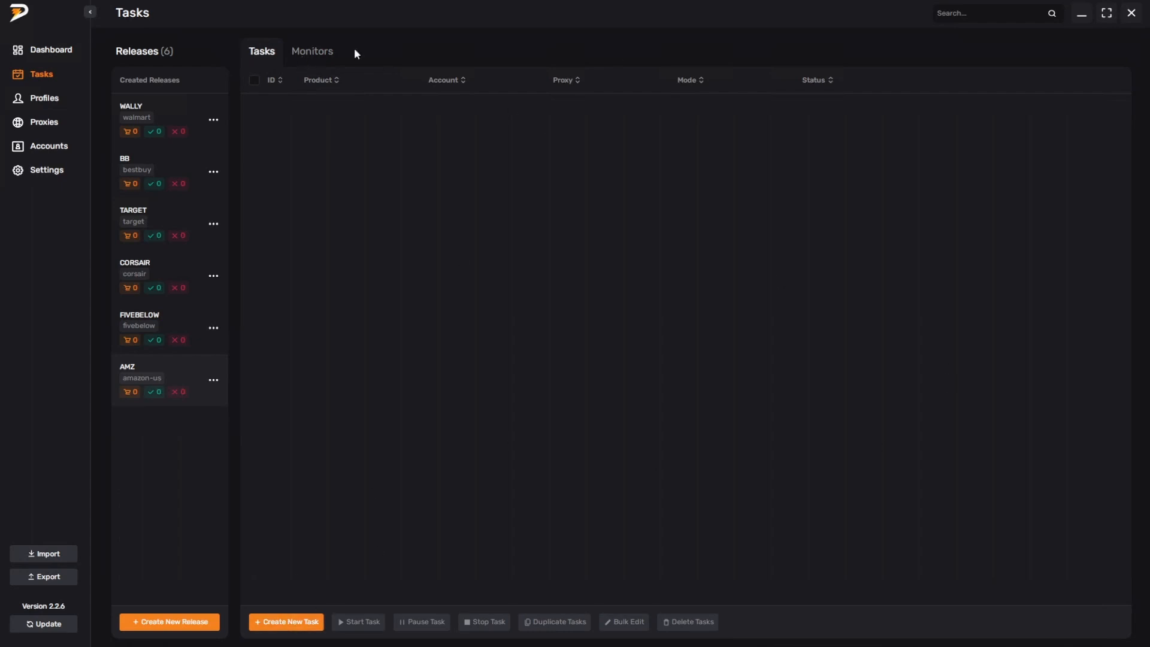
Step: Begin creating monitors for the AMZ release and set their mode to Cloud
{"action": "left_click", "coordinate": [308, 54]}
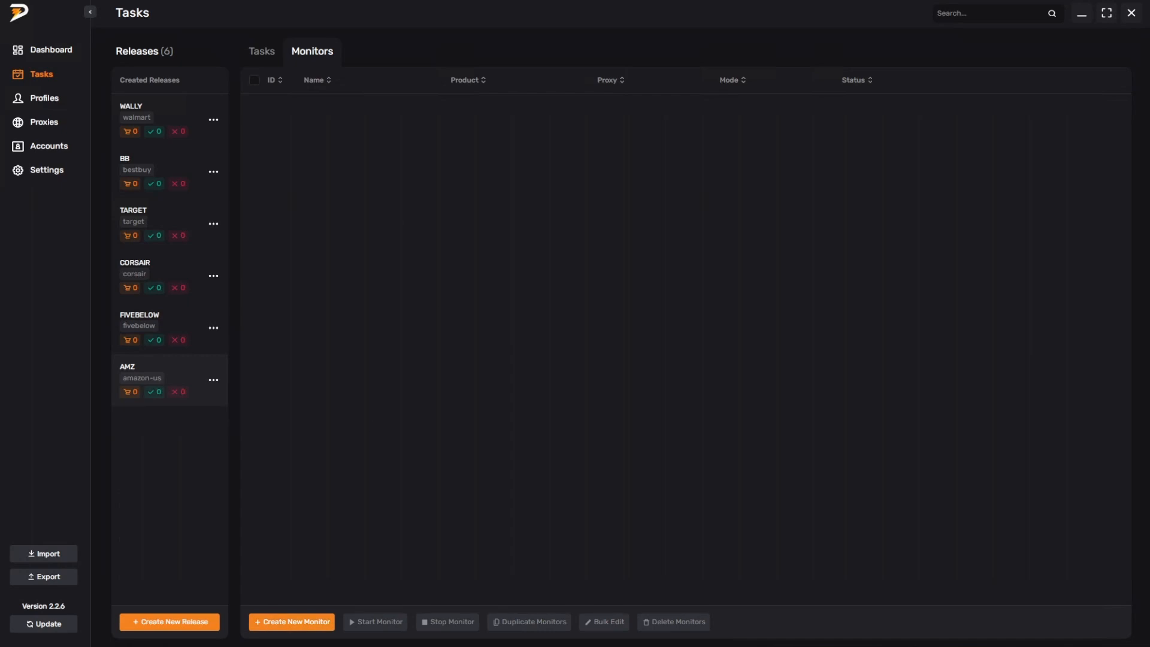
{"action": "left_click", "coordinate": [290, 623]}
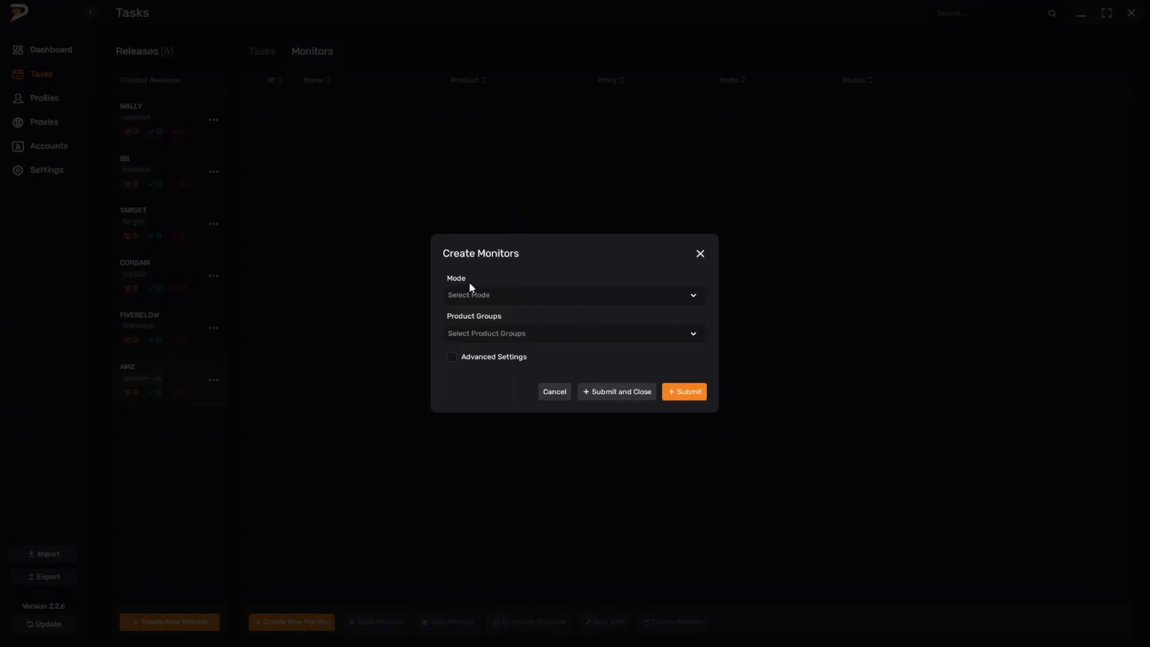
{"action": "left_click", "coordinate": [626, 299]}
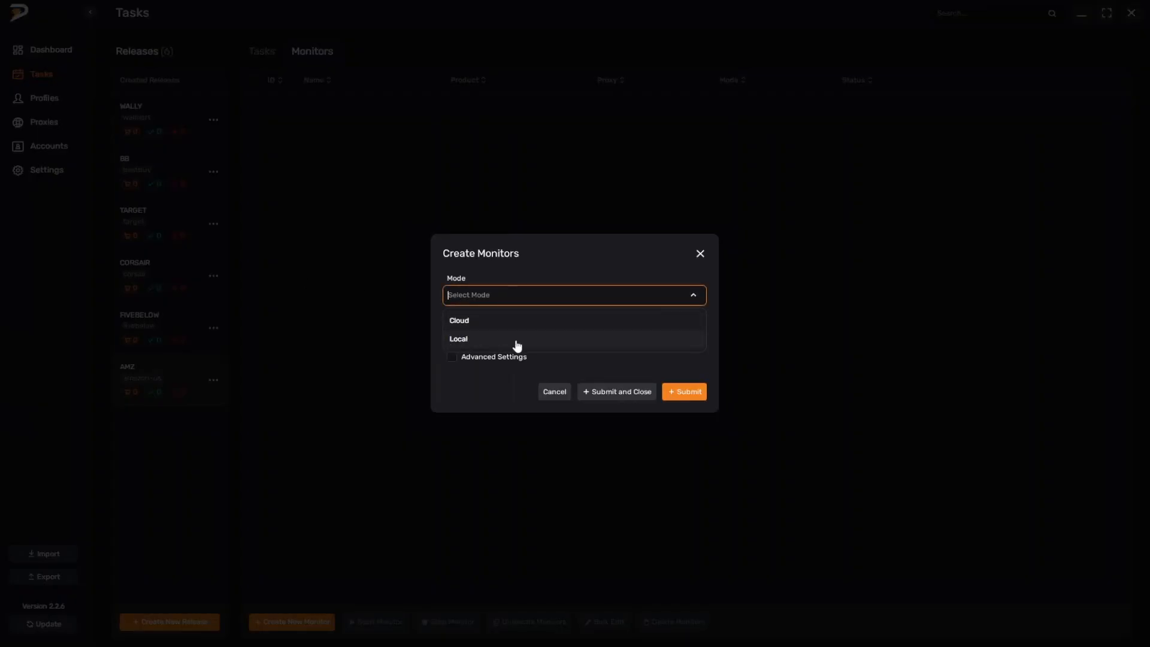
{"action": "left_click", "coordinate": [459, 324]}
Step: Select the DDR5, XBOX and PS5 product groups for the new monitors
{"action": "left_click", "coordinate": [506, 335]}
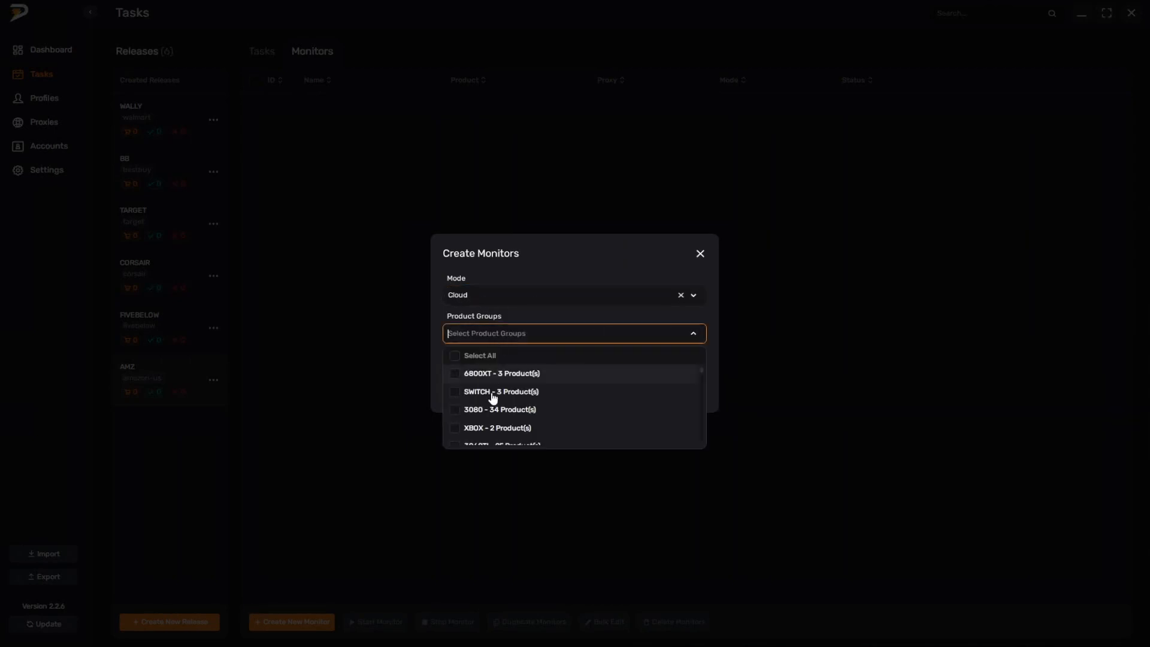
{"action": "scroll", "coordinate": [493, 418], "scroll_direction": "down", "scroll_amount": 4}
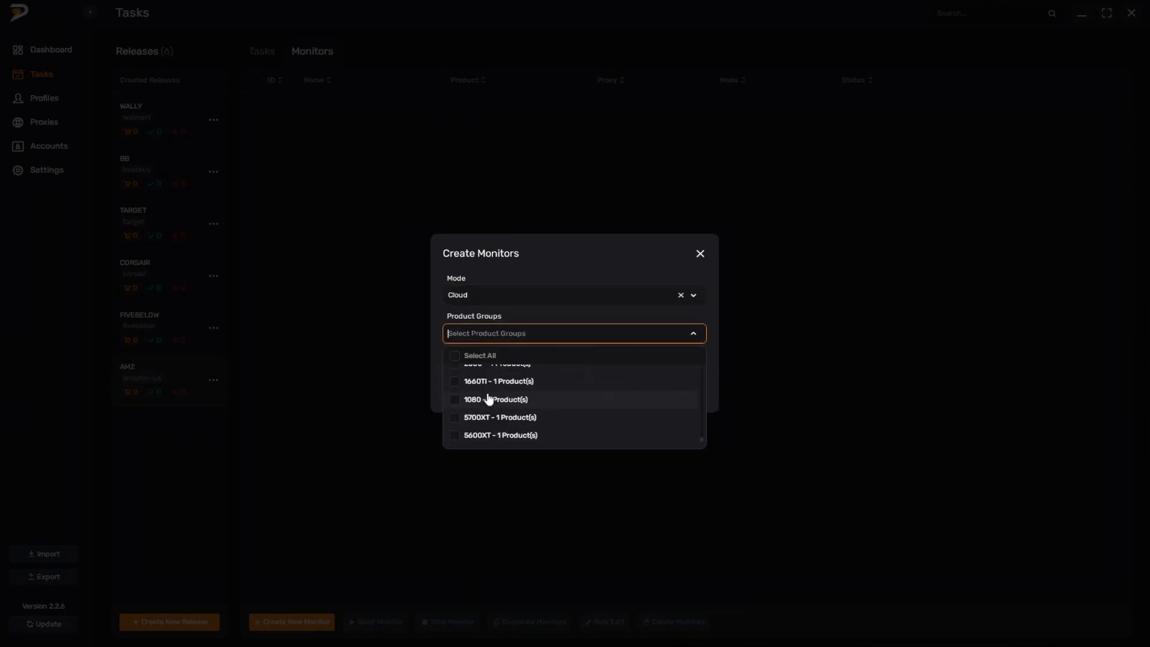
{"action": "scroll", "coordinate": [505, 400], "scroll_direction": "up", "scroll_amount": 4}
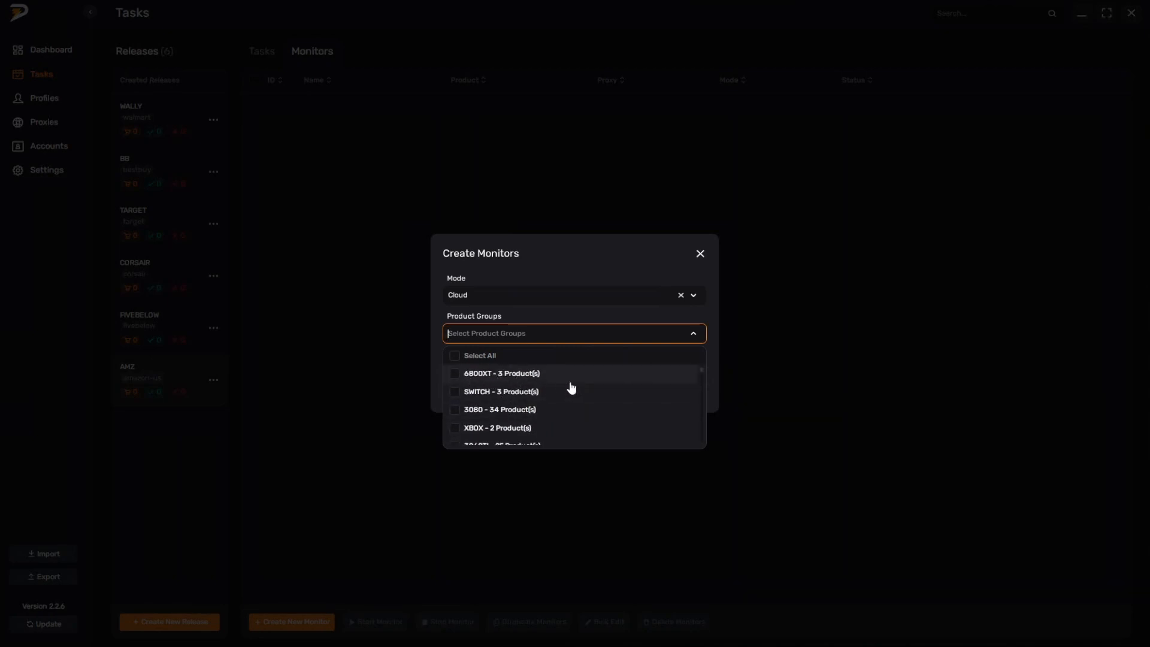
{"action": "scroll", "coordinate": [569, 388], "scroll_direction": "down", "scroll_amount": 5}
{"action": "scroll", "coordinate": [507, 394], "scroll_direction": "up", "scroll_amount": 5}
{"action": "scroll", "coordinate": [524, 405], "scroll_direction": "down", "scroll_amount": 10}
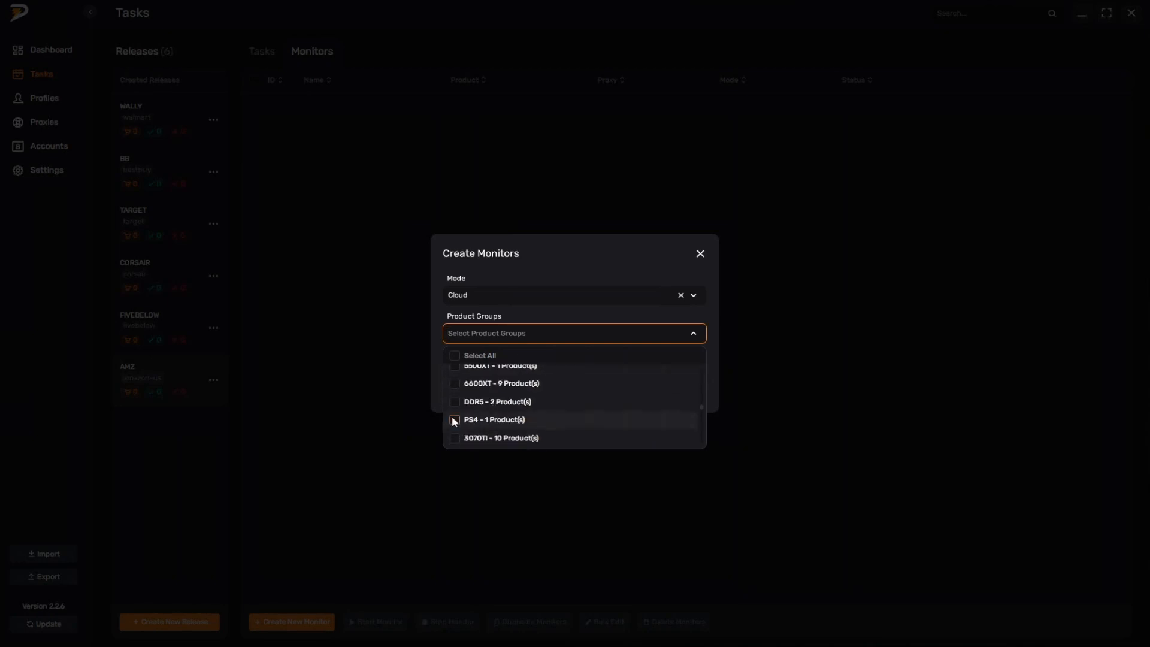
{"action": "scroll", "coordinate": [460, 418], "scroll_direction": "up", "scroll_amount": 4}
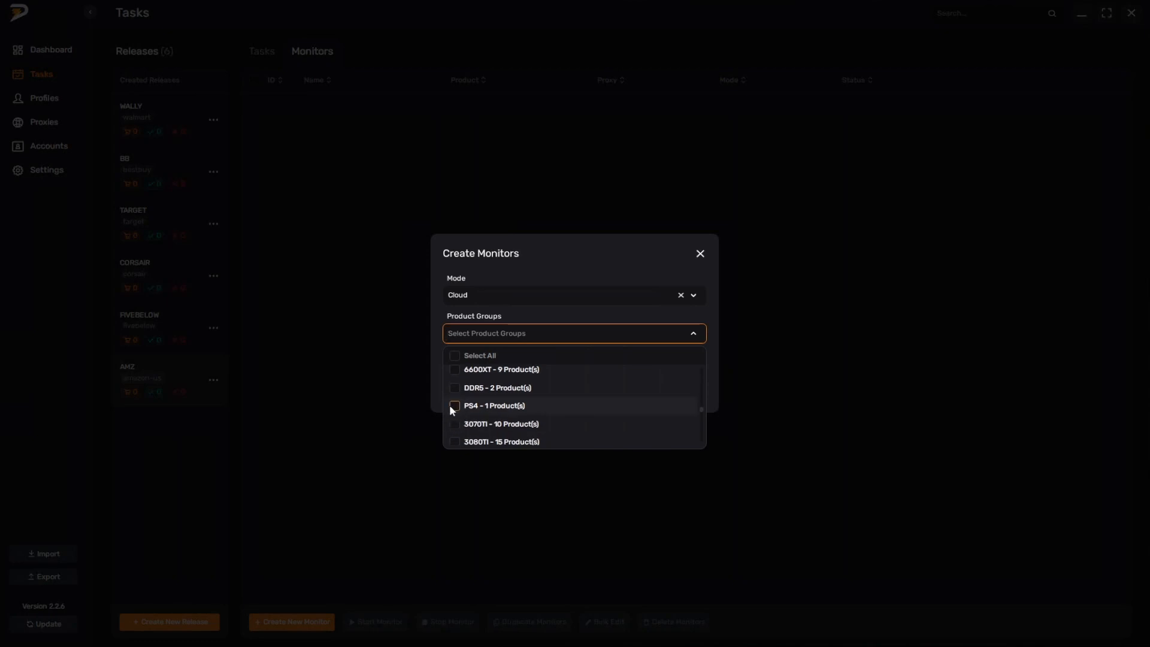
{"action": "left_click", "coordinate": [456, 388]}
{"action": "scroll", "coordinate": [462, 407], "scroll_direction": "up", "scroll_amount": 2}
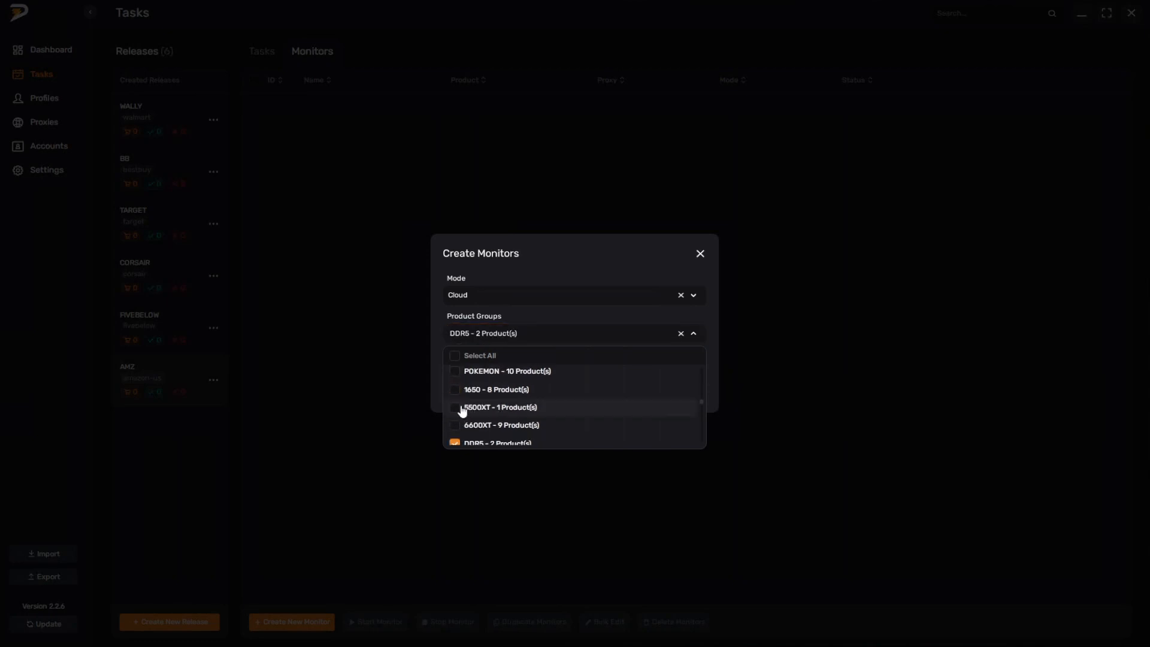
{"action": "scroll", "coordinate": [462, 411], "scroll_direction": "up", "scroll_amount": 3}
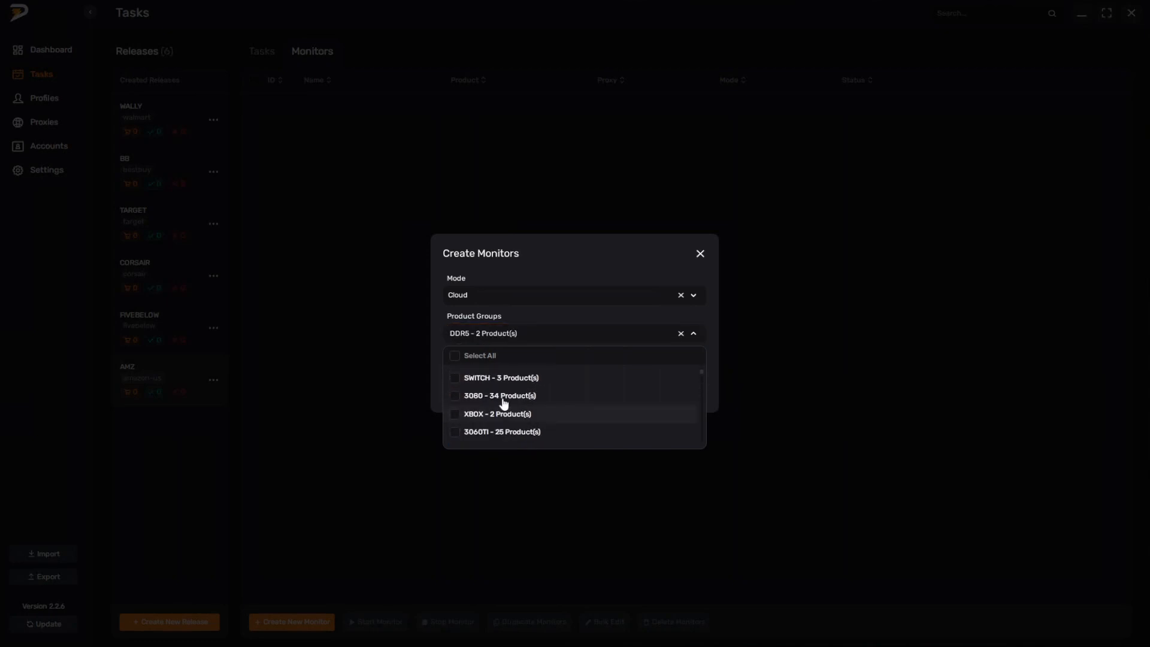
{"action": "scroll", "coordinate": [452, 410], "scroll_direction": "down", "scroll_amount": 1}
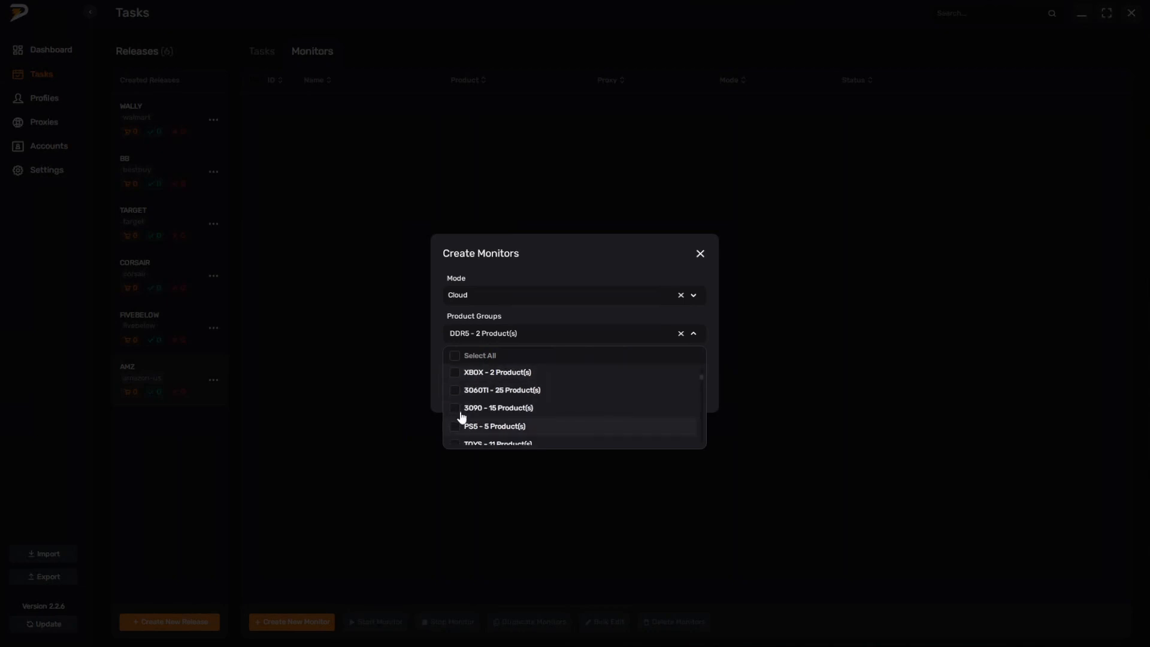
{"action": "scroll", "coordinate": [457, 393], "scroll_direction": "up", "scroll_amount": 1}
{"action": "left_click", "coordinate": [454, 428]}
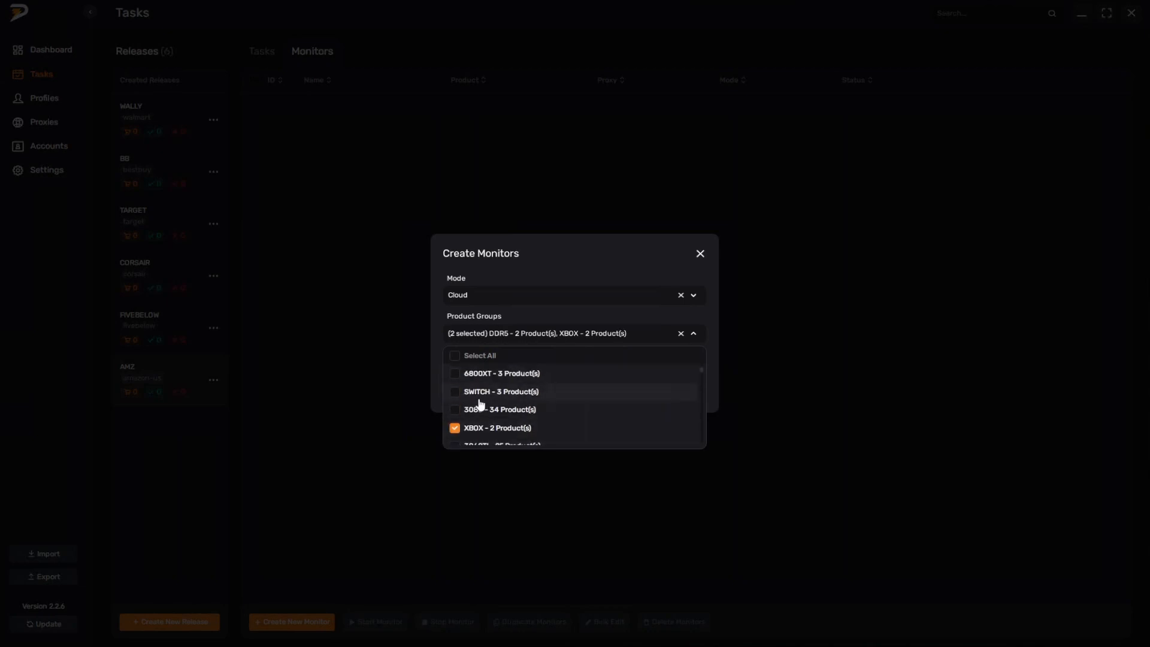
{"action": "scroll", "coordinate": [460, 426], "scroll_direction": "down", "scroll_amount": 1}
{"action": "left_click", "coordinate": [456, 426]}
{"action": "left_click", "coordinate": [627, 273]}
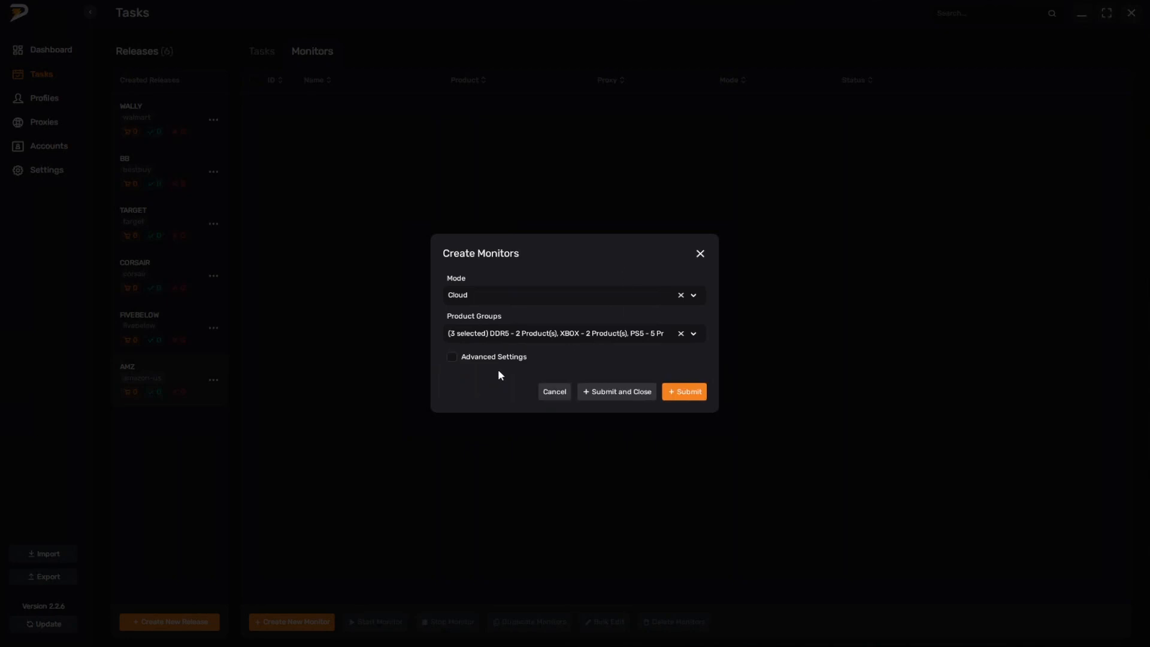
Step: Review the monitors' advanced settings, leave them disabled, and submit the monitors
{"action": "left_click", "coordinate": [495, 357]}
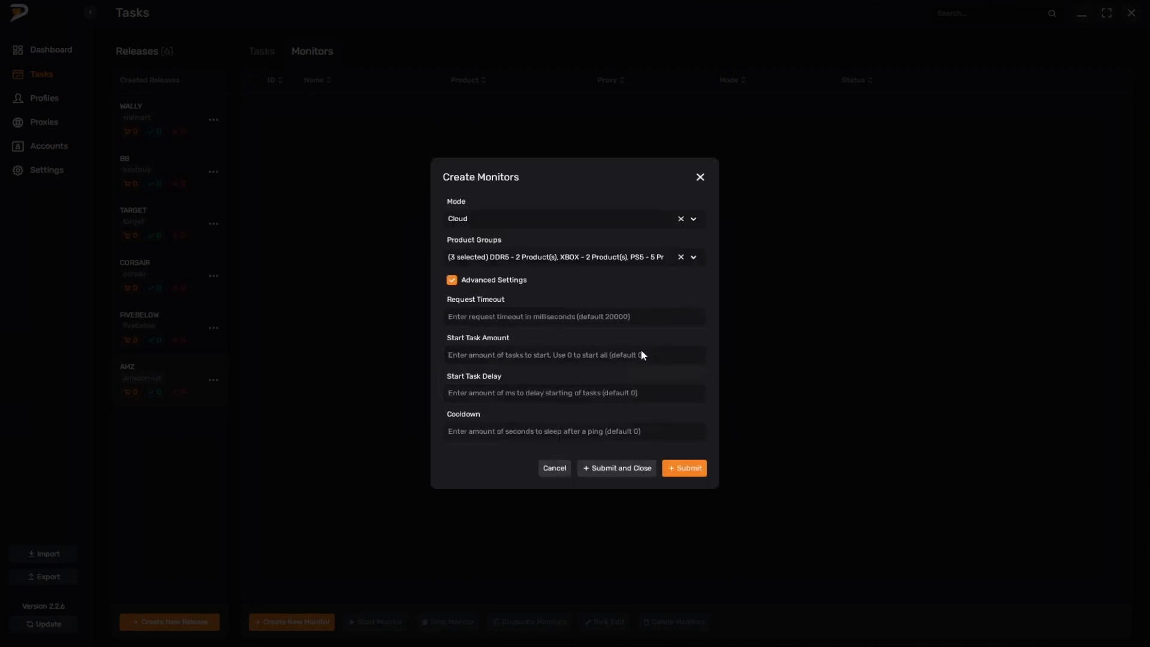
{"action": "left_click", "coordinate": [496, 283]}
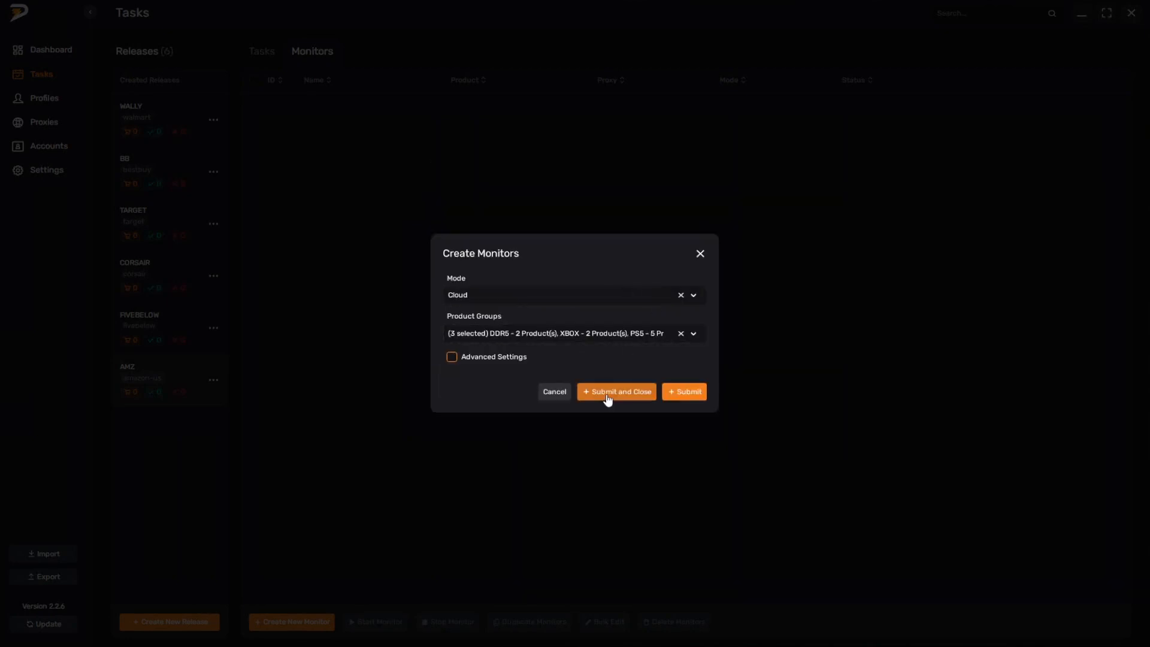
{"action": "left_click", "coordinate": [685, 392]}
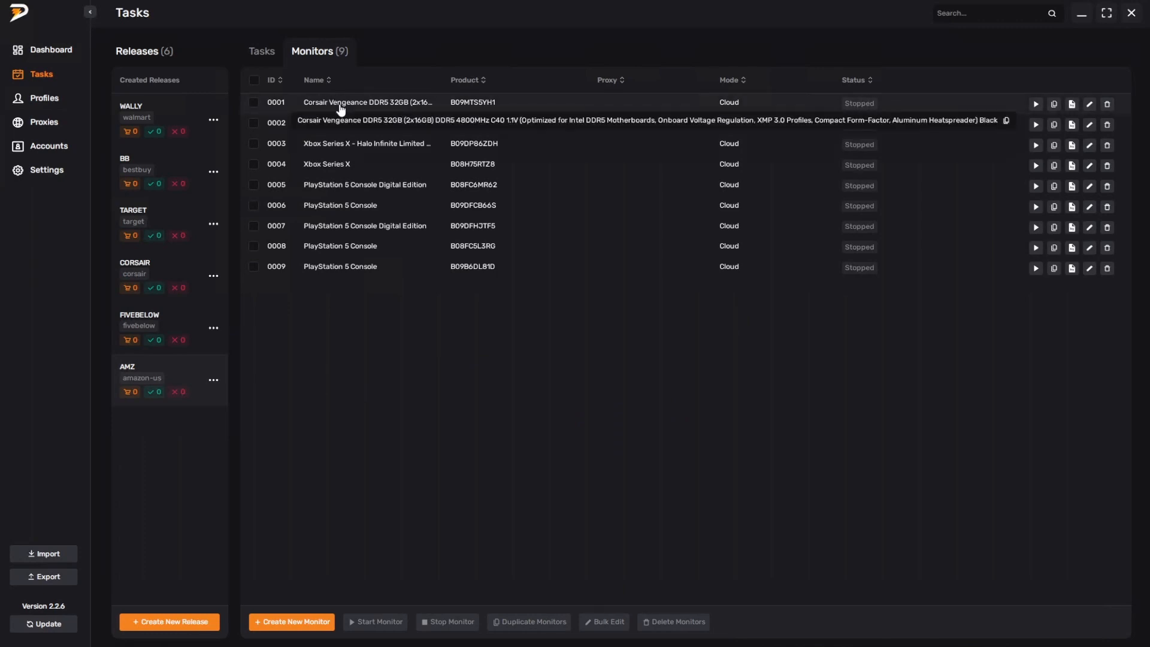
Step: Copy the full name of monitor 0001, search the monitors for it, and clear the search
{"action": "left_click", "coordinate": [1006, 122]}
{"action": "left_click", "coordinate": [973, 15]}
{"action": "key", "text": "ctrl+v"}
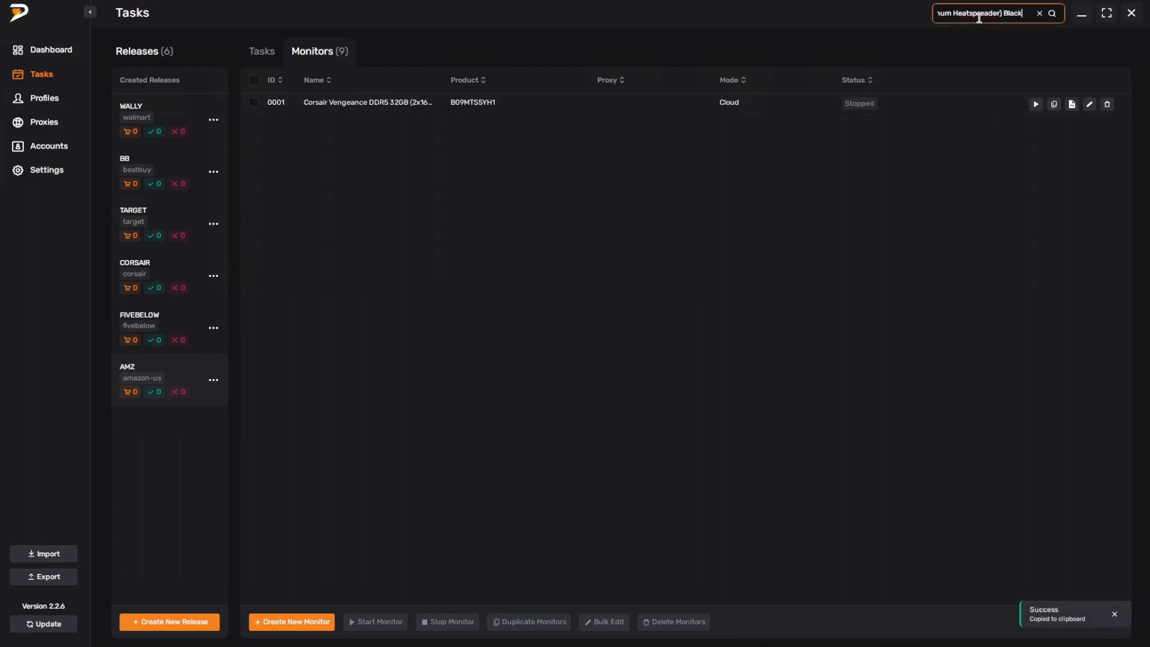
{"action": "key", "text": "ctrl+a"}
{"action": "key", "text": "BackSpace"}
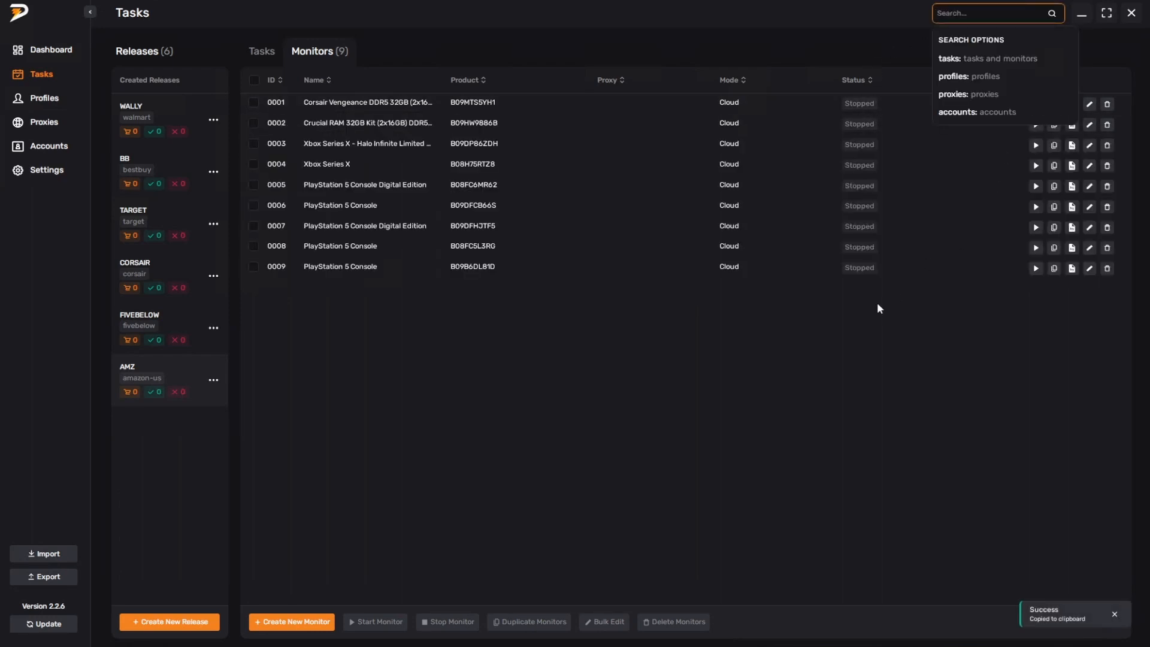
{"action": "left_click", "coordinate": [734, 428]}
Step: Search the monitors using the product ID of monitor 0001, and clear the search
{"action": "mouse_move", "coordinate": [497, 111]}
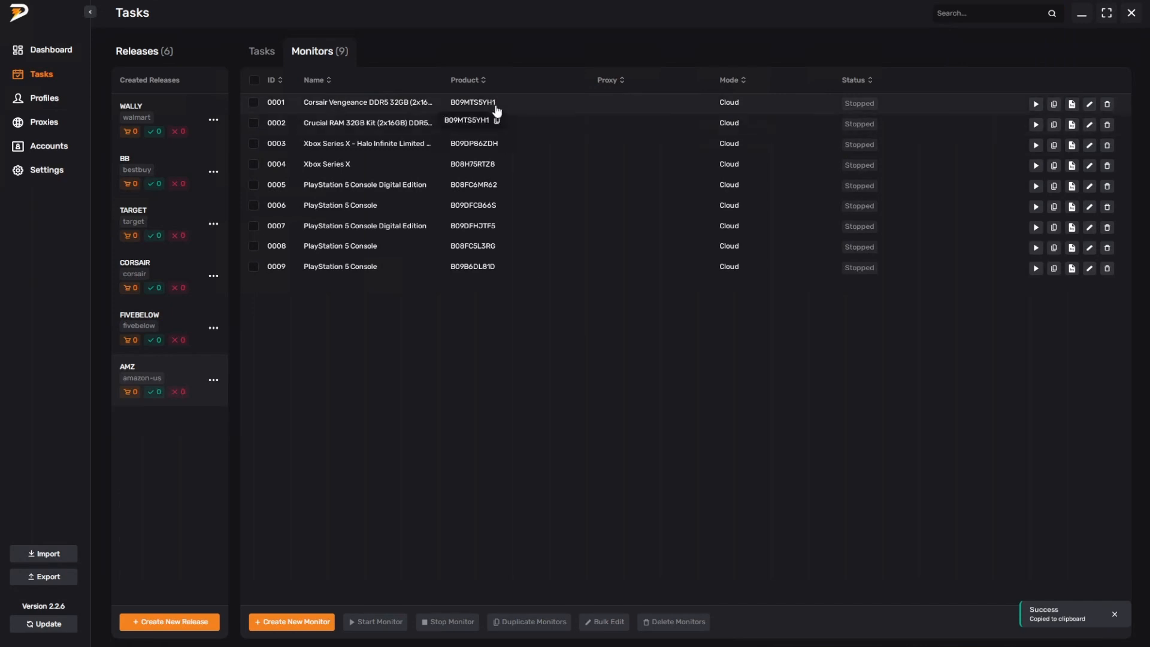
{"action": "left_click", "coordinate": [960, 13]}
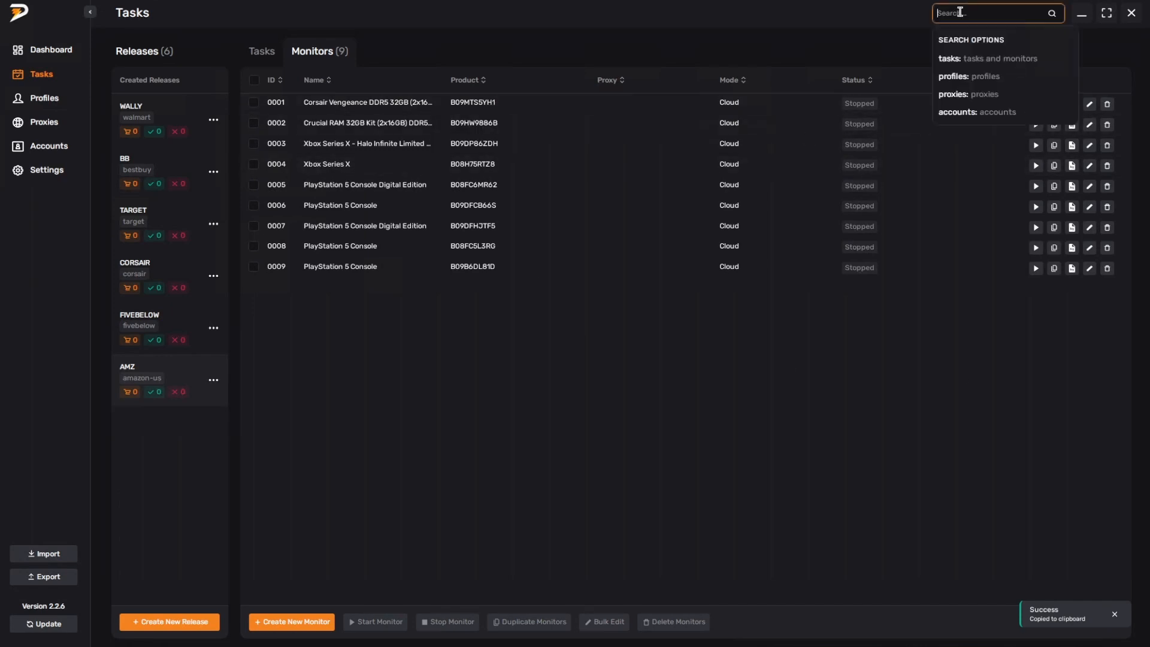
{"action": "key", "text": "ctrl+v"}
{"action": "key", "text": "ctrl+a"}
{"action": "key", "text": "BackSpace"}
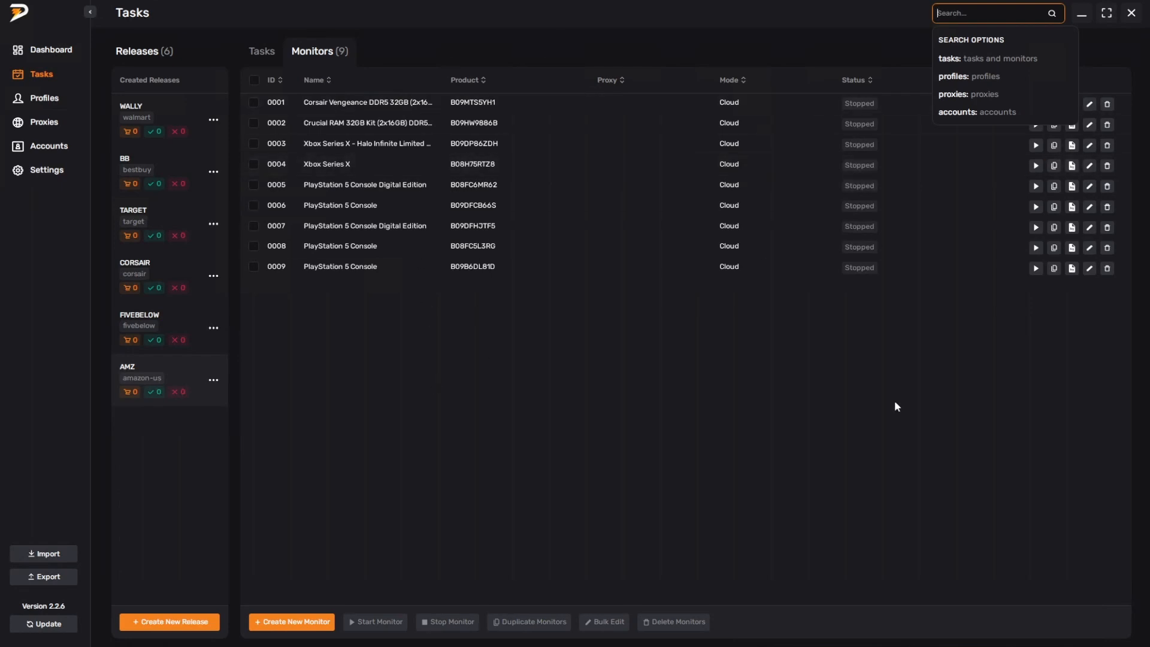
Step: Select all Cloud monitors in the AMZ release and start them
{"action": "left_click", "coordinate": [254, 80]}
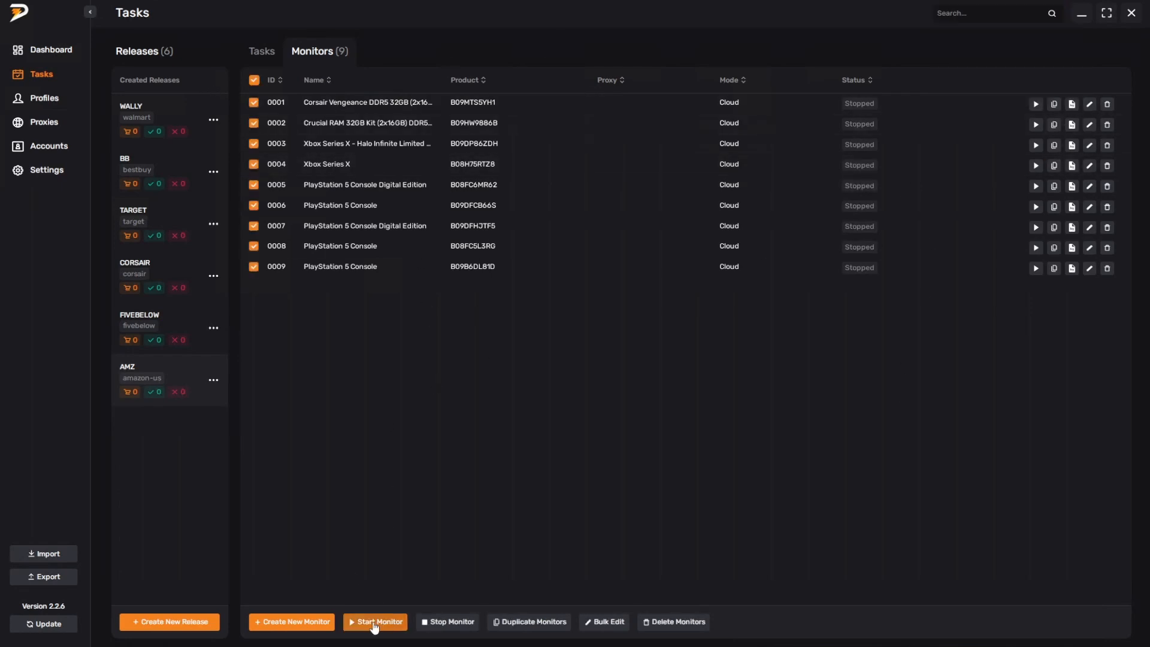
{"action": "left_click", "coordinate": [377, 621]}
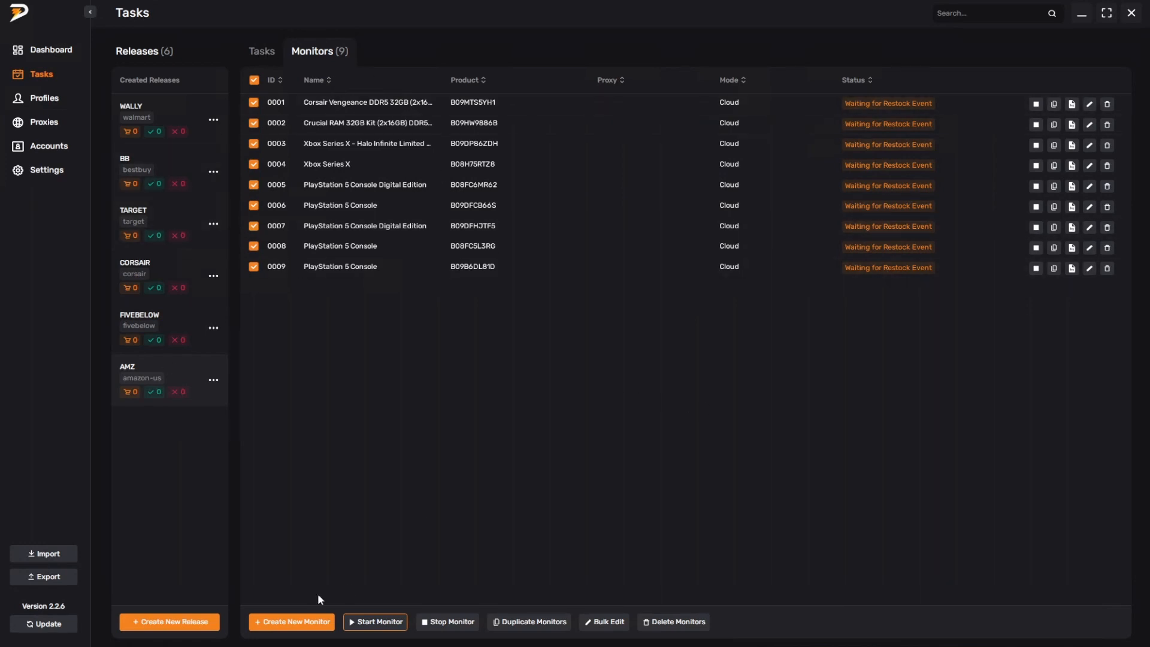
Step: Begin a new monitor in Local mode with a delay of 2000 ms and the PROXIES proxy list
{"action": "left_click", "coordinate": [291, 622]}
{"action": "left_click", "coordinate": [554, 296]}
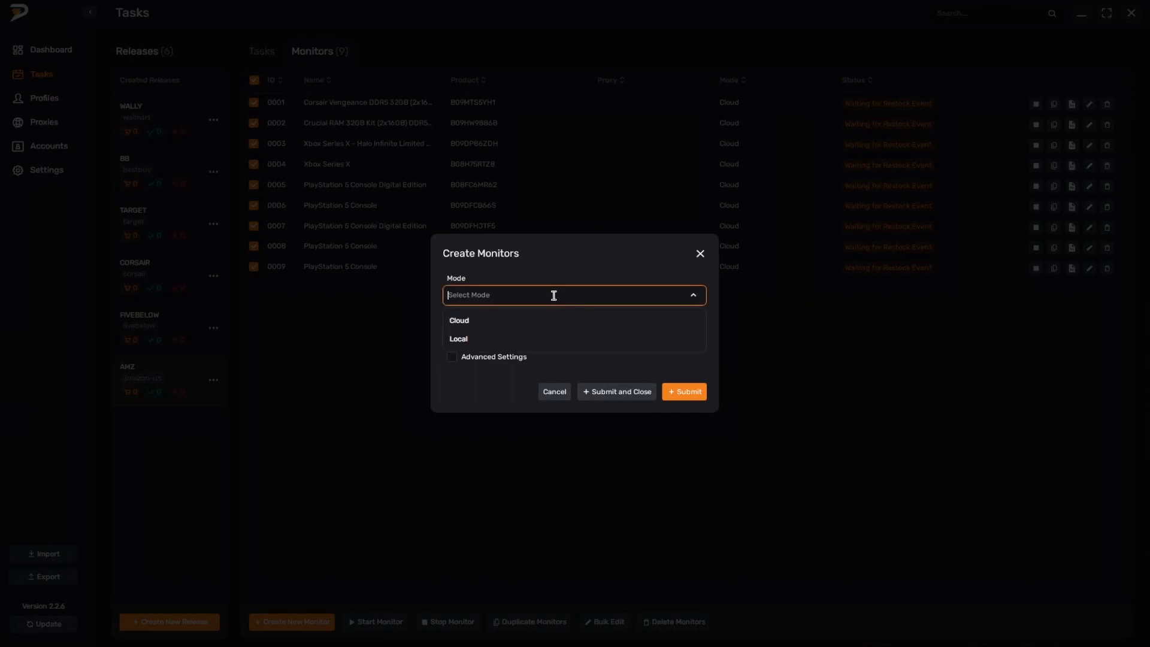
{"action": "left_click", "coordinate": [457, 340]}
{"action": "left_click", "coordinate": [506, 225]}
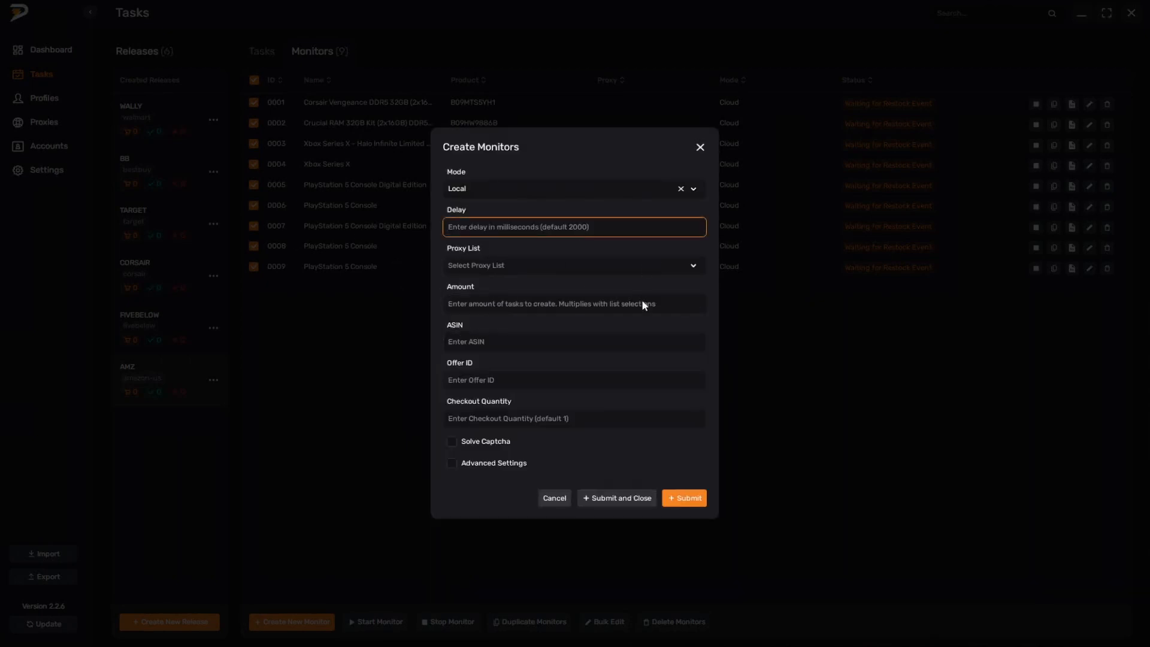
{"action": "type", "text": "2000"}
{"action": "left_click", "coordinate": [543, 268]}
{"action": "left_click", "coordinate": [470, 318]}
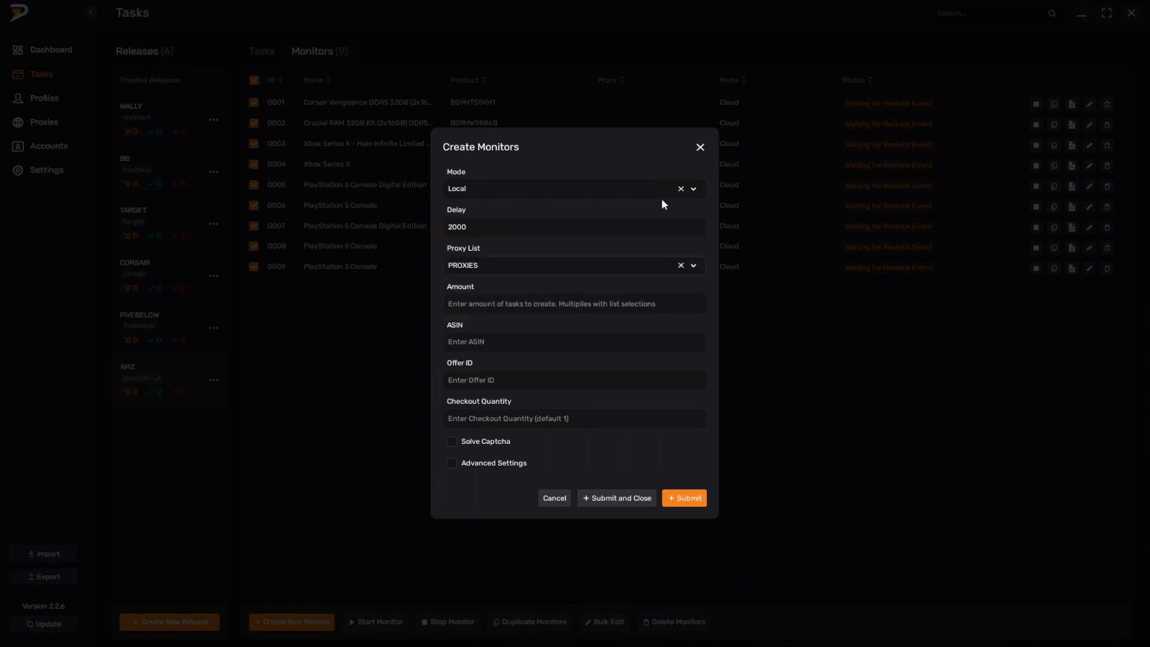
Step: Set the monitor's amount to 1, ASIN to B09DFHJTF5 and checkout quantity to 1, paste the offer ID, and submit it
{"action": "left_click", "coordinate": [465, 299]}
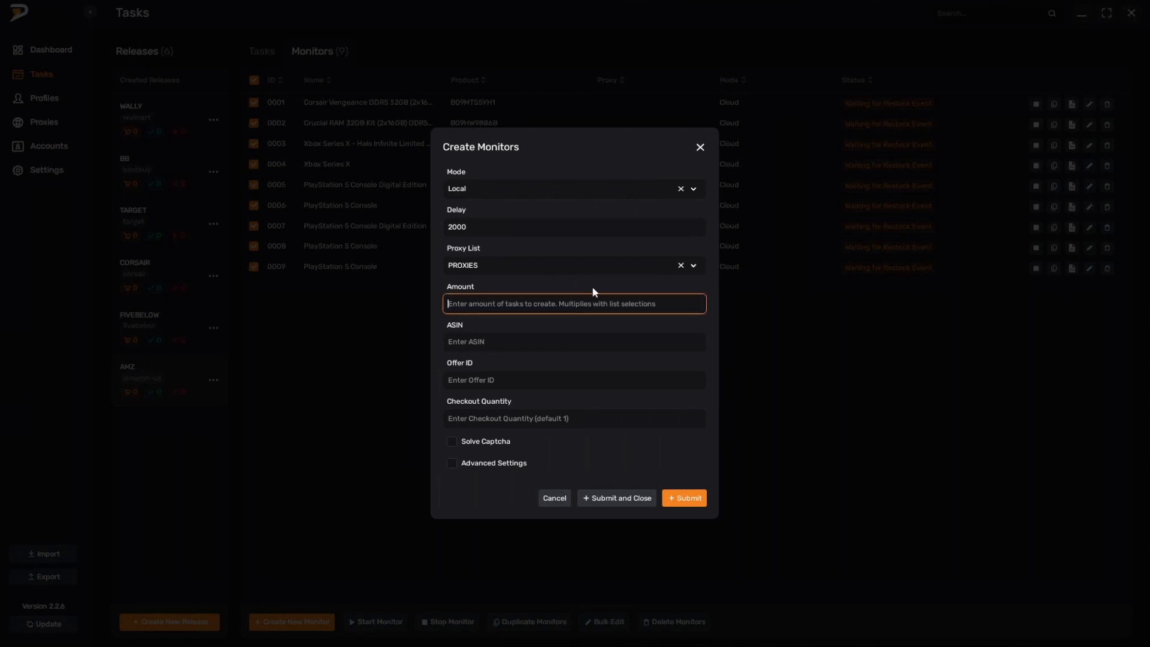
{"action": "type", "text": "1"}
{"action": "left_click", "coordinate": [458, 340]}
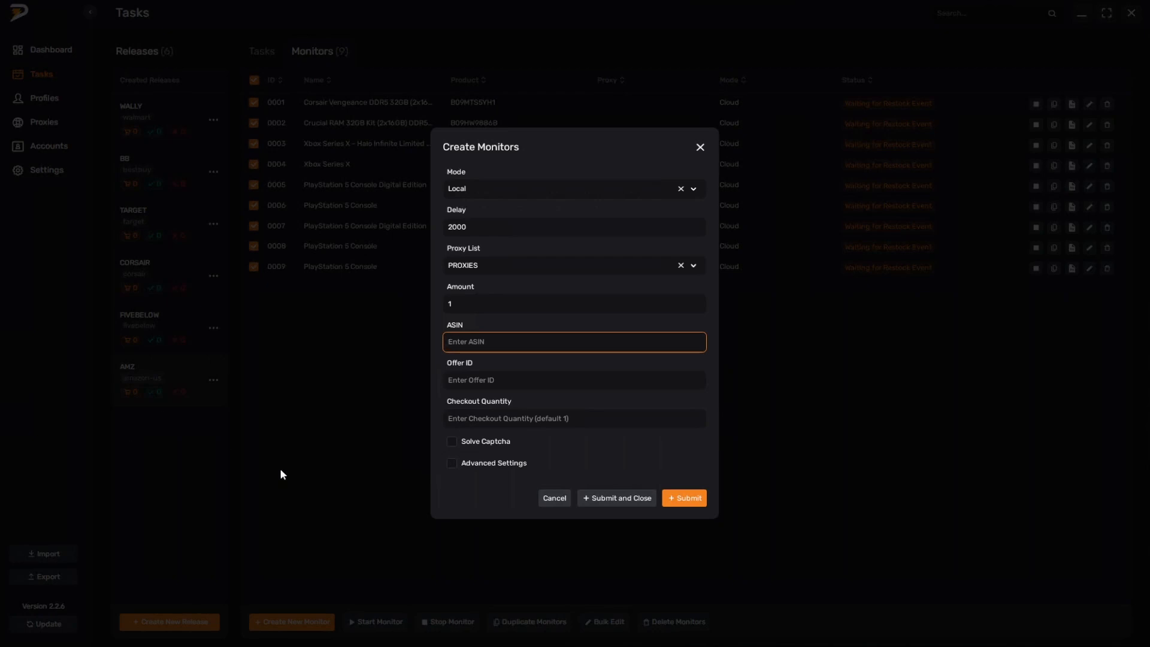
{"action": "left_click", "coordinate": [527, 325]}
{"action": "left_click", "coordinate": [541, 345]}
{"action": "key", "text": "ctrl+v"}
{"action": "left_click", "coordinate": [497, 387]}
{"action": "key", "text": "ctrl+v"}
{"action": "left_click", "coordinate": [592, 424]}
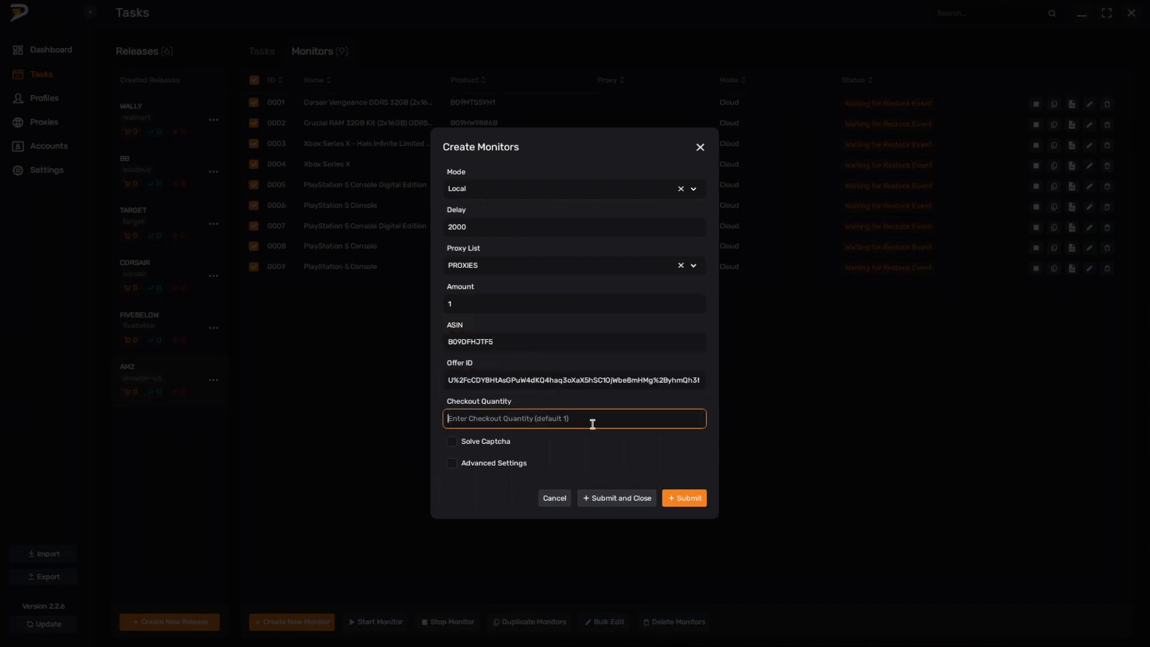
{"action": "type", "text": "1"}
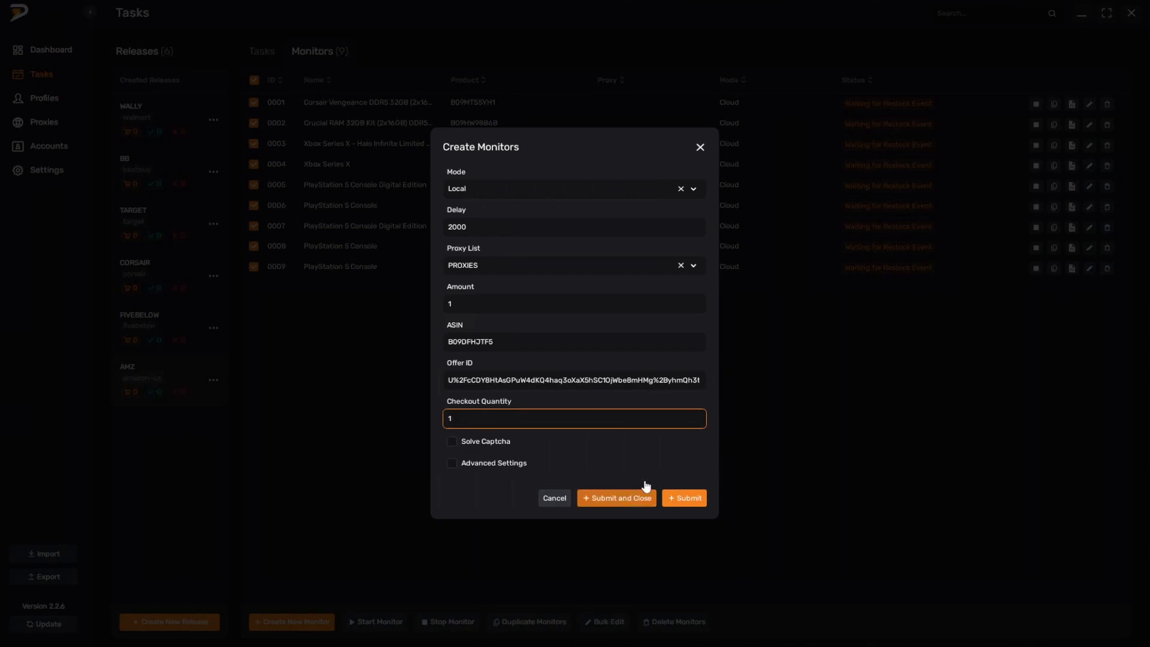
{"action": "left_click", "coordinate": [686, 497]}
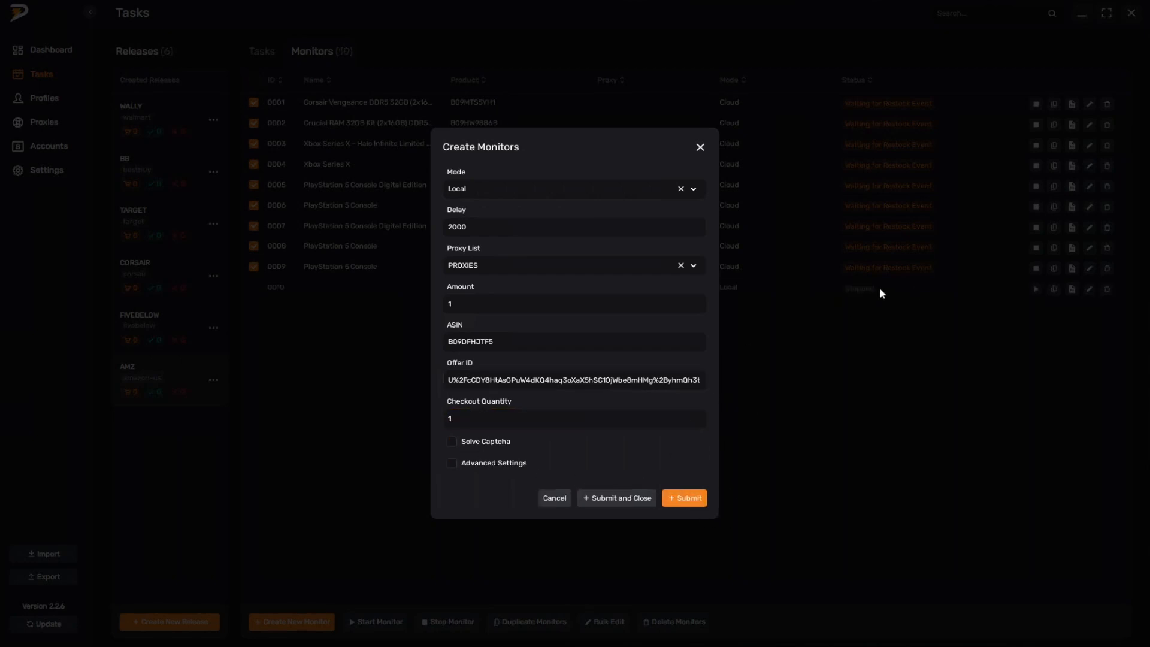
Step: Submit four more Local monitors for the same product with delays of 4000, 6000, 8000 and 10000 ms, closing the form with the last
{"action": "left_click", "coordinate": [469, 228]}
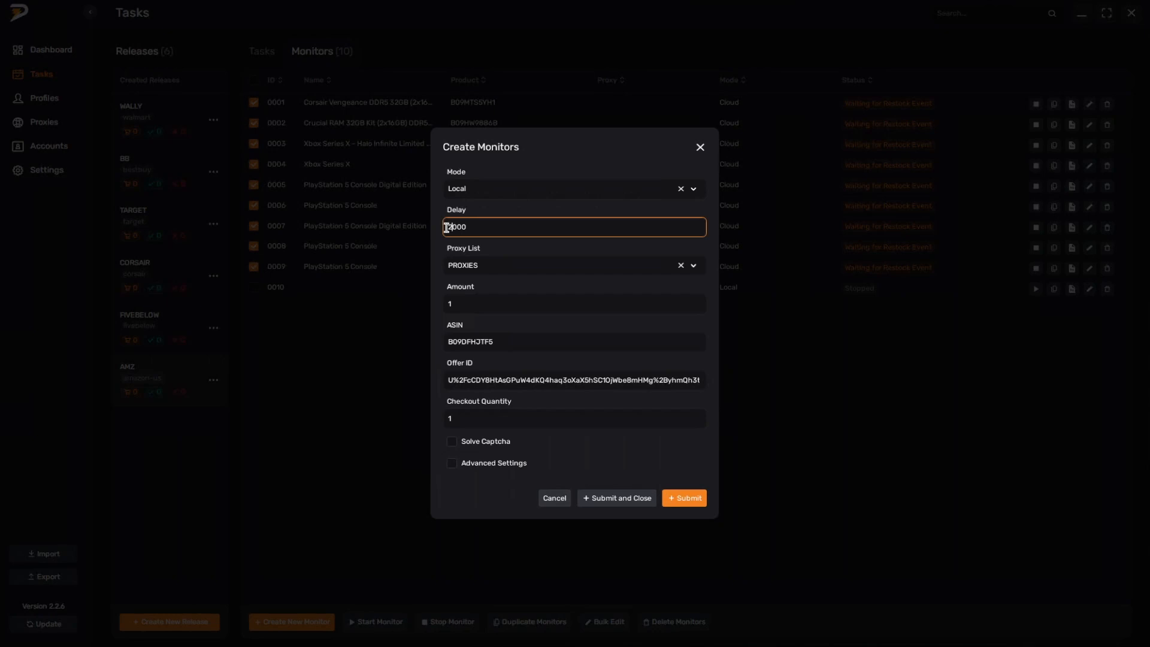
{"action": "left_click_drag", "start_coordinate": [452, 227], "coordinate": [433, 226]}
{"action": "type", "text": "4"}
{"action": "left_click", "coordinate": [684, 494]}
{"action": "type", "text": "6"}
{"action": "left_click", "coordinate": [686, 498]}
{"action": "type", "text": "8"}
{"action": "left_click", "coordinate": [683, 498]}
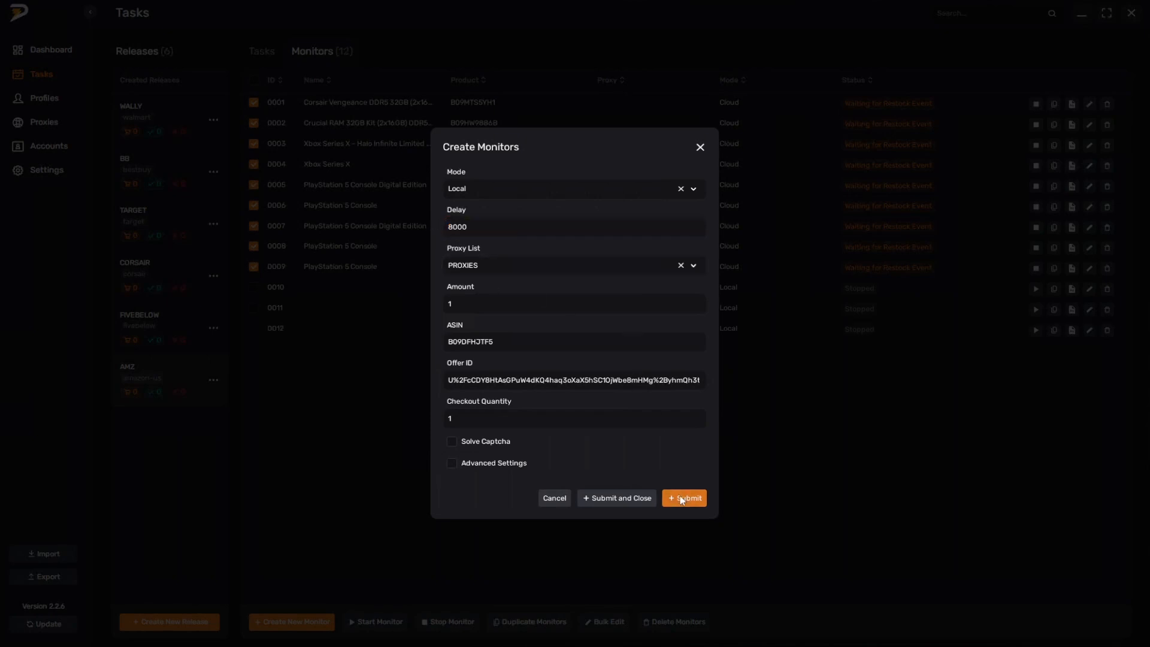
{"action": "left_click_drag", "start_coordinate": [452, 227], "coordinate": [429, 236]}
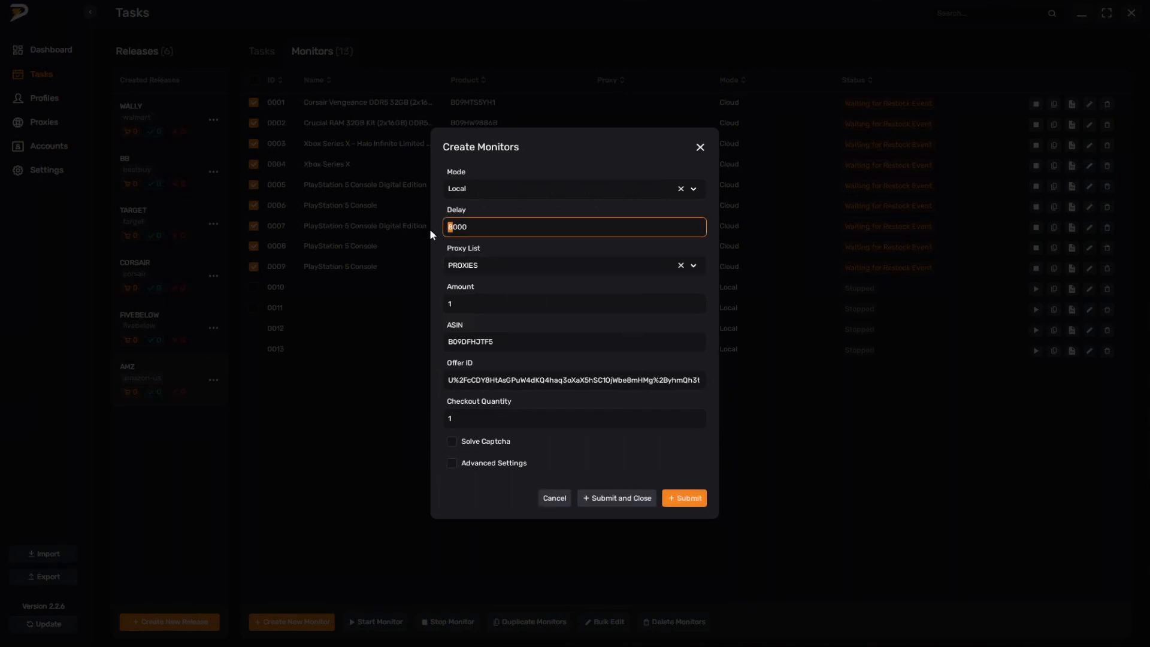
{"action": "type", "text": "10"}
{"action": "left_click", "coordinate": [635, 499]}
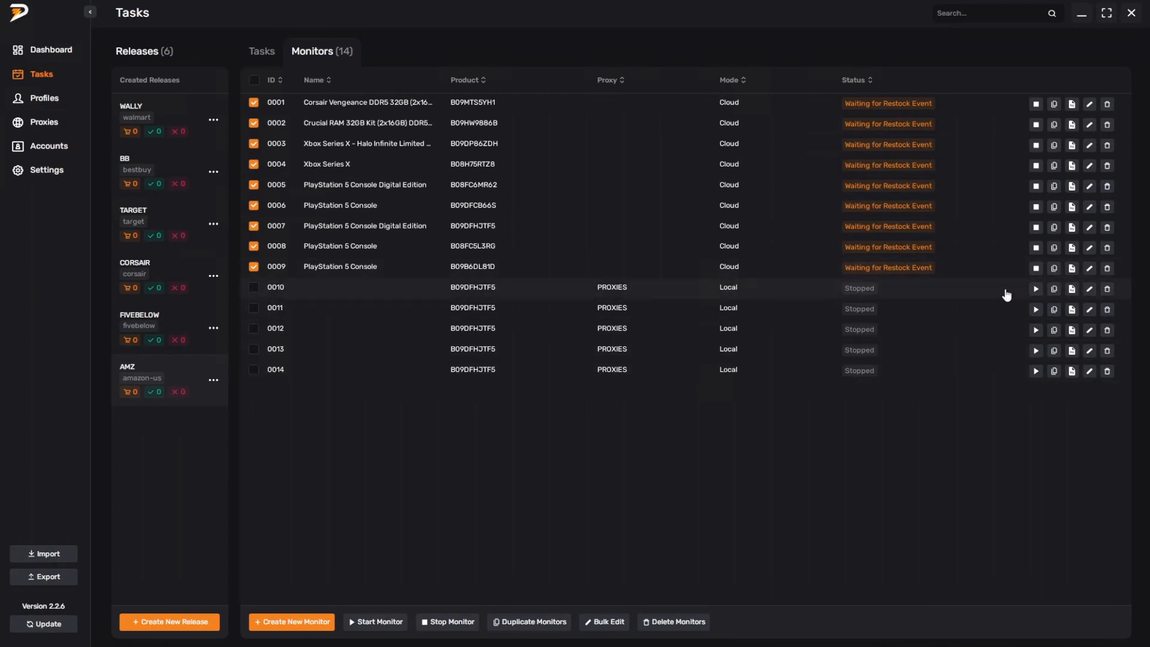
Step: Start the five Local monitors, 0010 to 0014, one by one
{"action": "left_click", "coordinate": [1036, 290]}
{"action": "left_click", "coordinate": [1035, 310]}
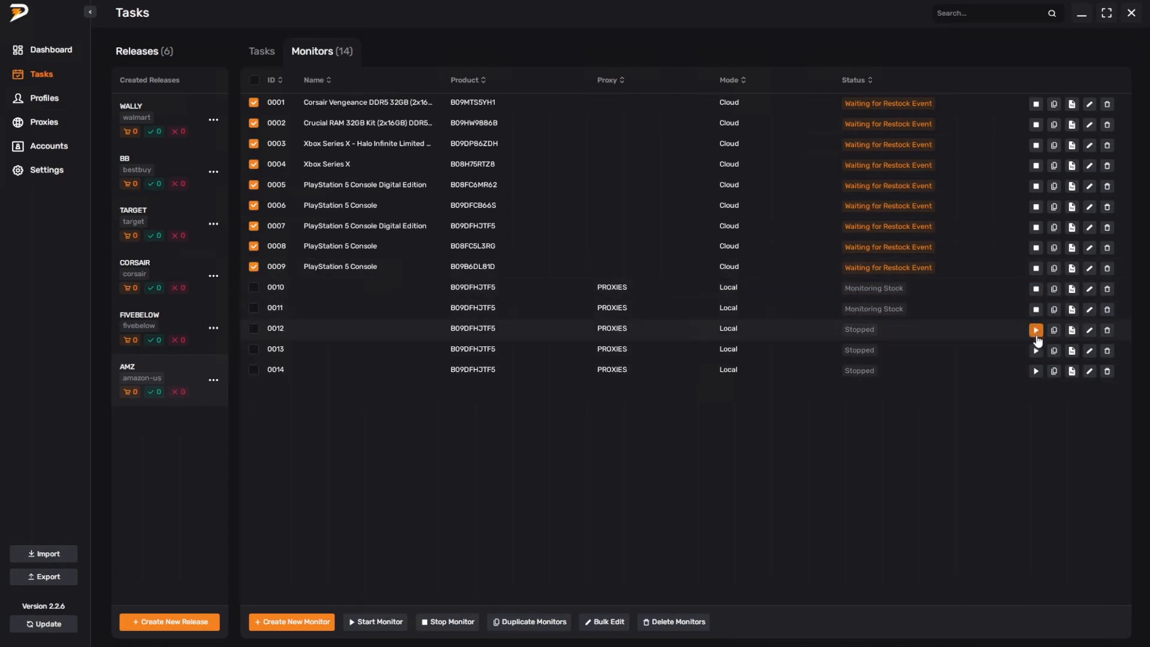
{"action": "left_click", "coordinate": [1035, 330]}
{"action": "left_click", "coordinate": [1035, 351]}
{"action": "left_click", "coordinate": [1035, 370]}
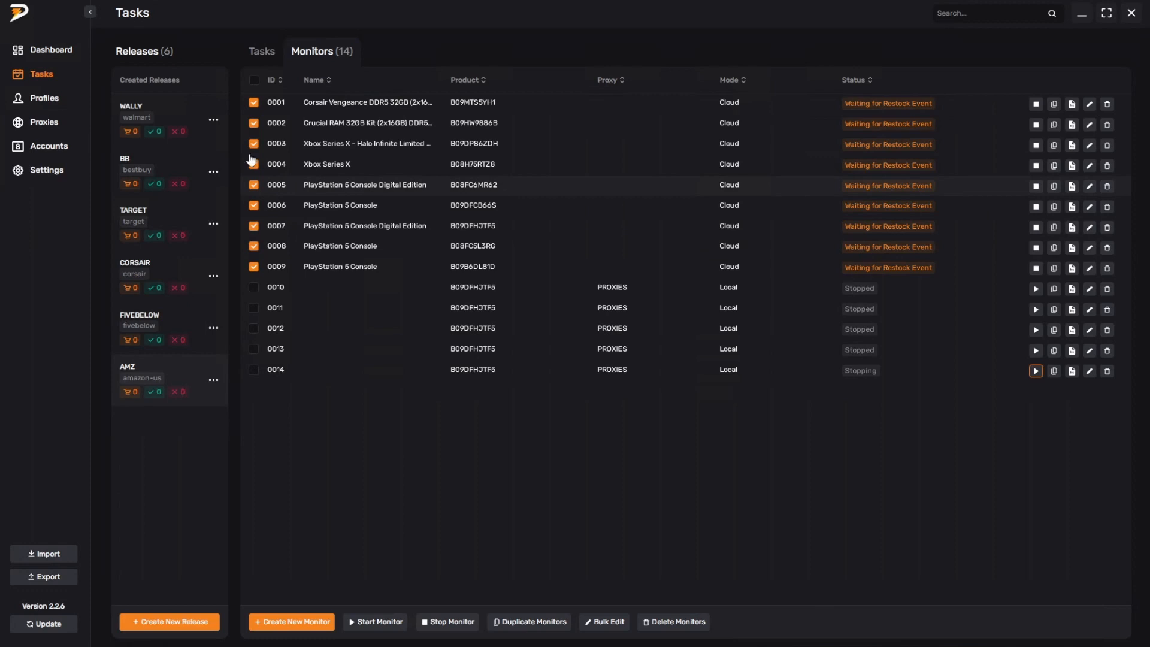
Step: Deselect all monitors in the AMZ release
{"action": "left_click", "coordinate": [254, 80]}
{"action": "left_click", "coordinate": [254, 79]}
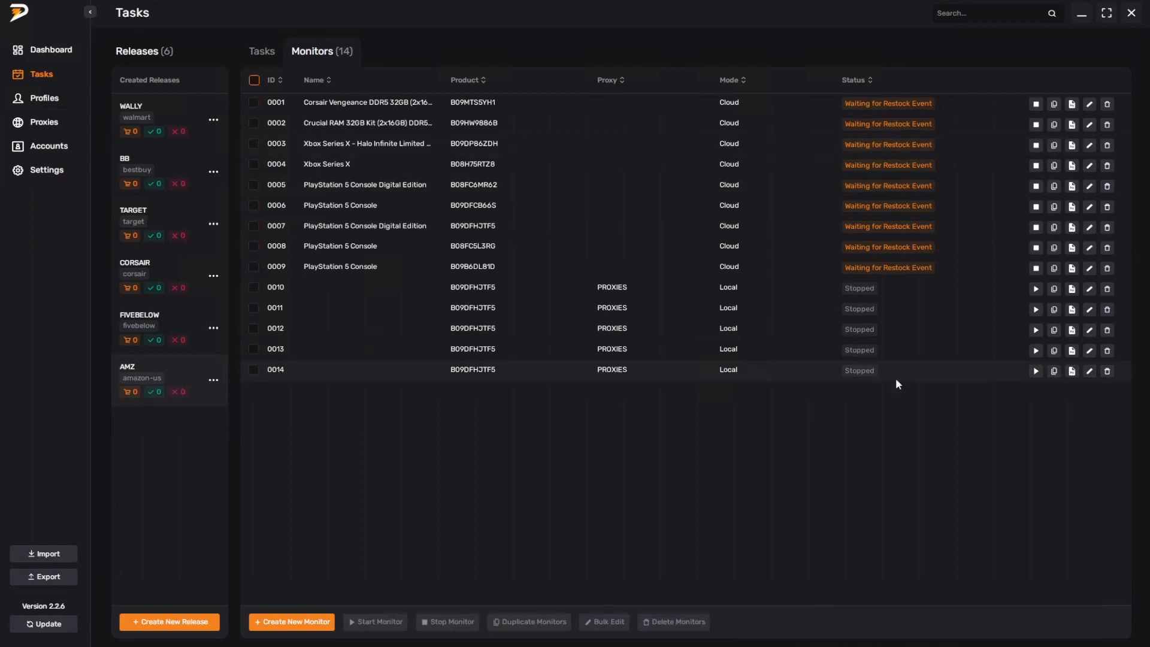
Step: Begin creating a task for the AMZ release in V1 mode, leaving the delay empty
{"action": "left_click", "coordinate": [261, 52]}
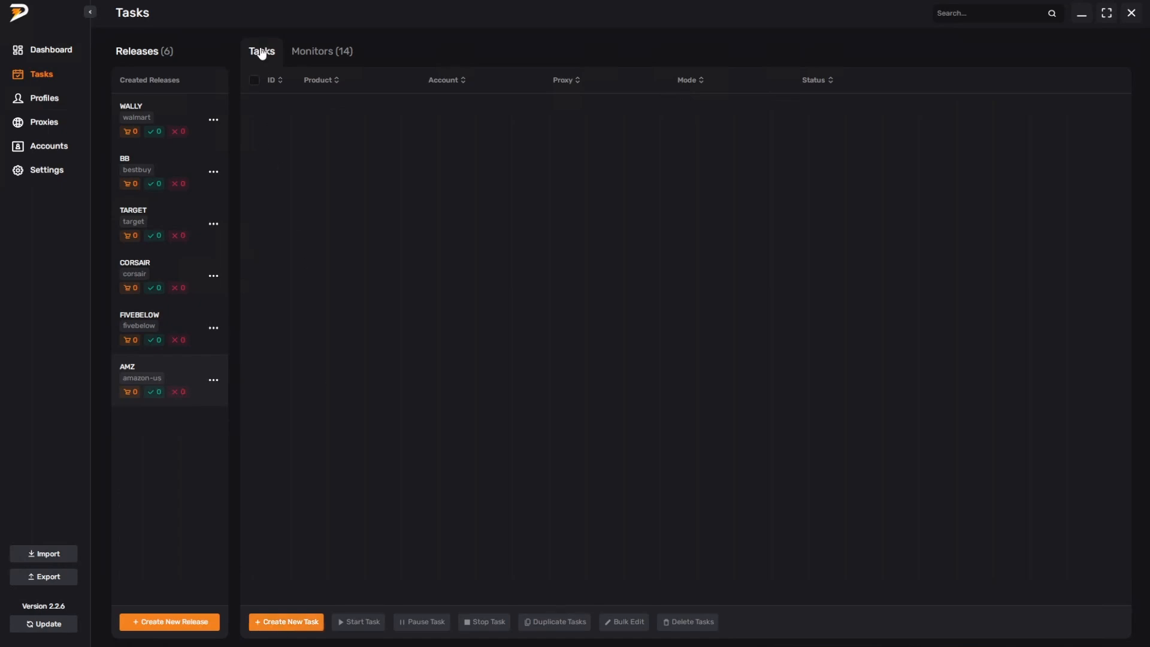
{"action": "left_click", "coordinate": [285, 623]}
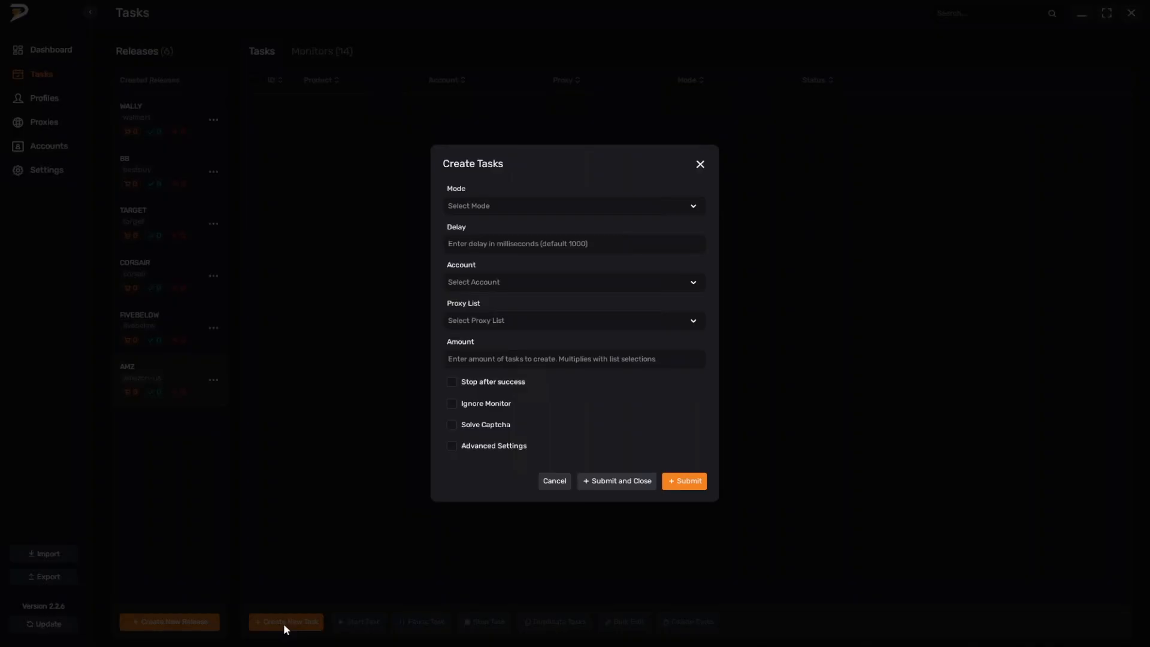
{"action": "left_click", "coordinate": [634, 208]}
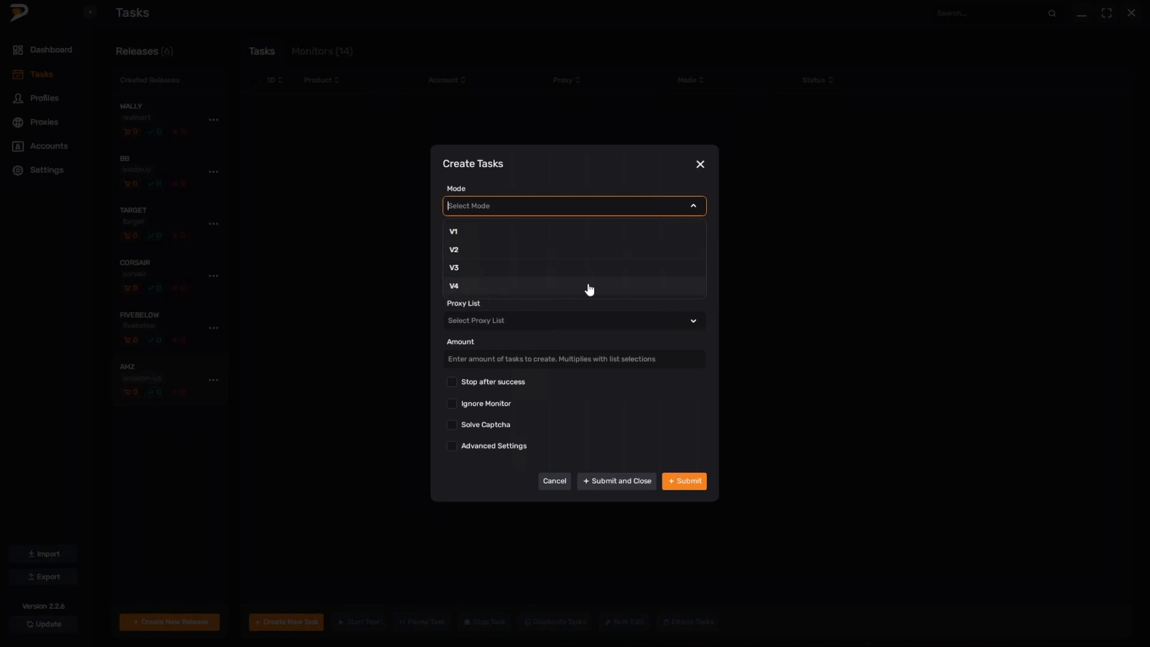
{"action": "left_click", "coordinate": [457, 233]}
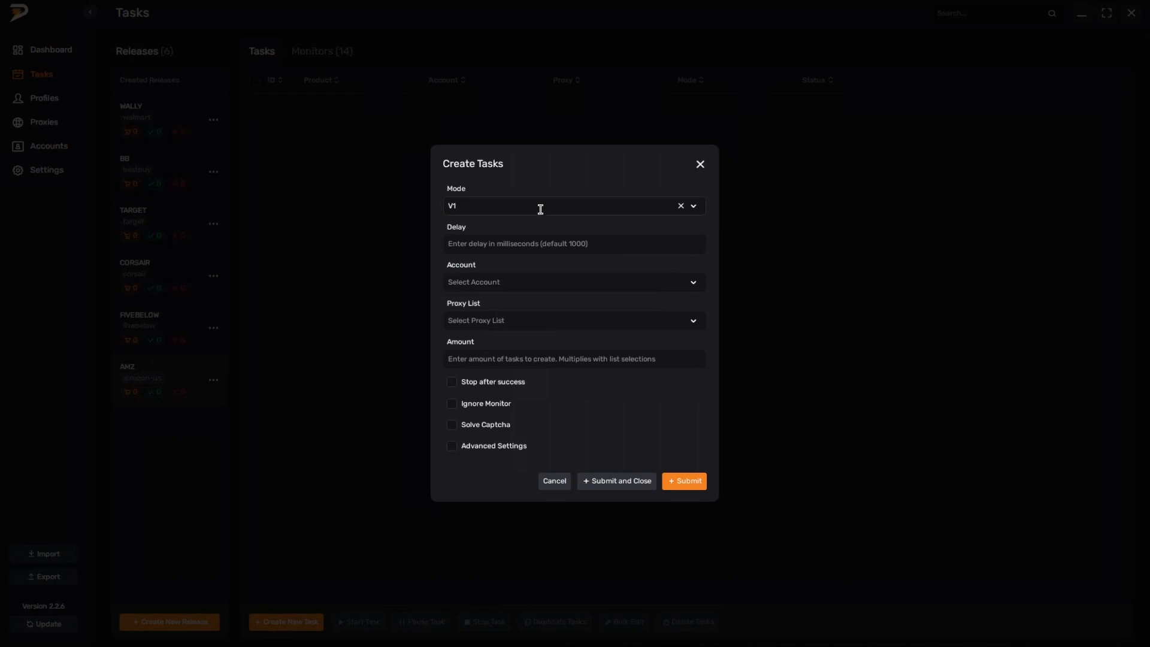
{"action": "left_click", "coordinate": [499, 244]}
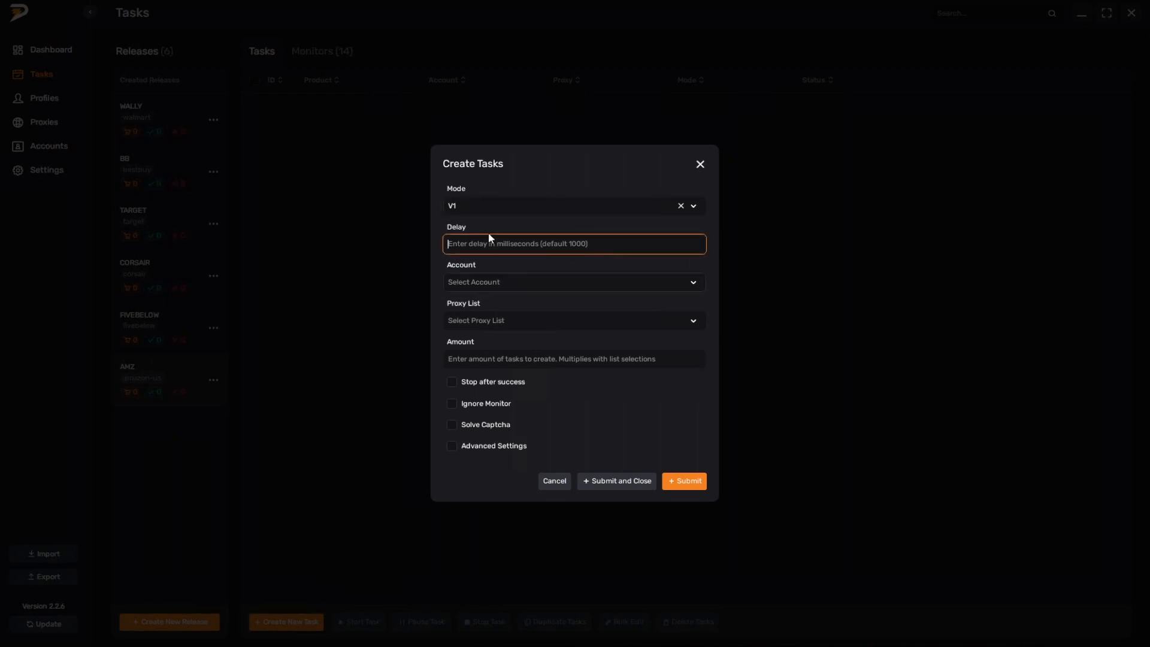
Step: Assign the first listed account and the PROXIES proxy list to the task, and set the amount to 1
{"action": "left_click", "coordinate": [513, 282]}
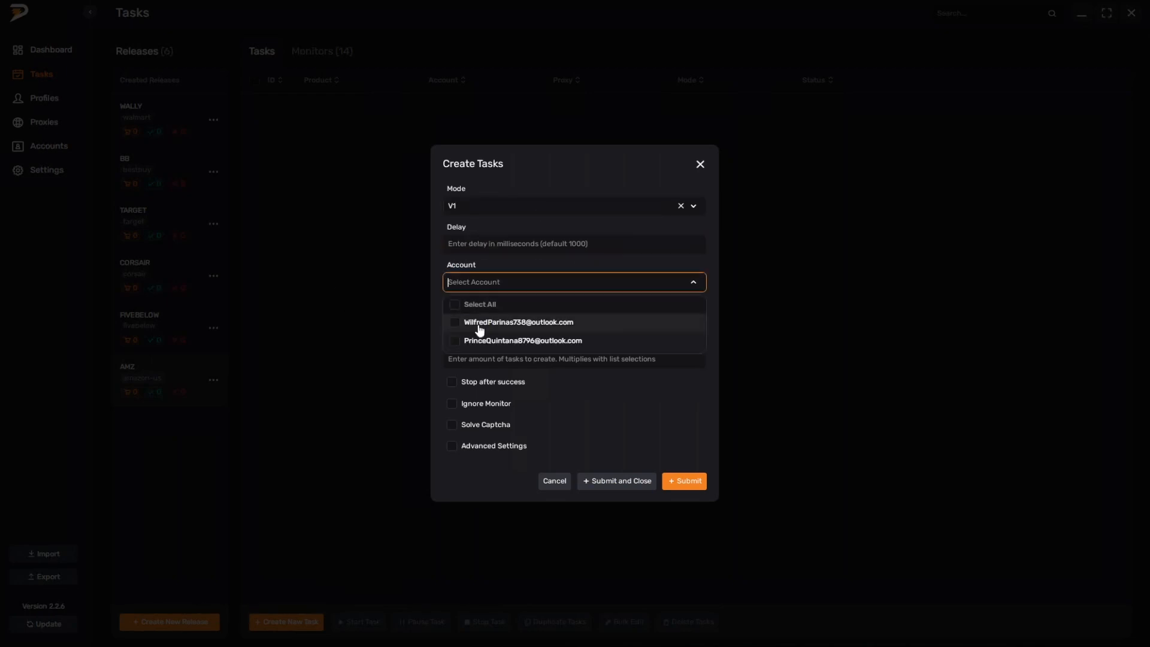
{"action": "left_click", "coordinate": [455, 322]}
{"action": "left_click", "coordinate": [637, 430]}
{"action": "left_click", "coordinate": [514, 322]}
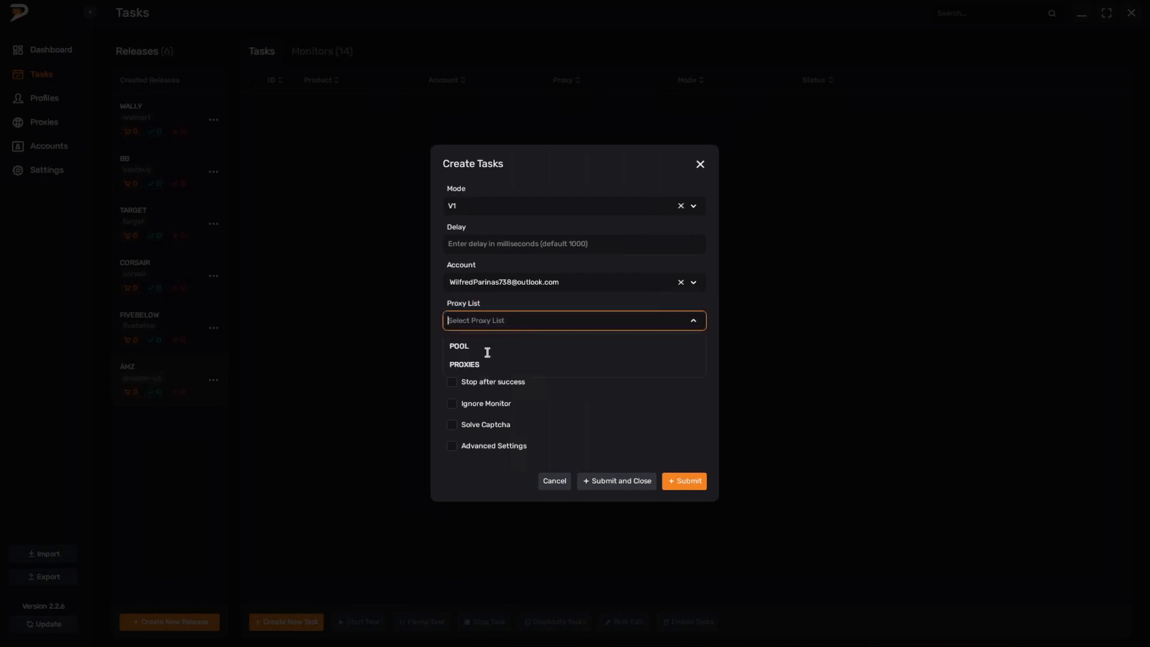
{"action": "left_click", "coordinate": [486, 362]}
{"action": "left_click", "coordinate": [487, 362]}
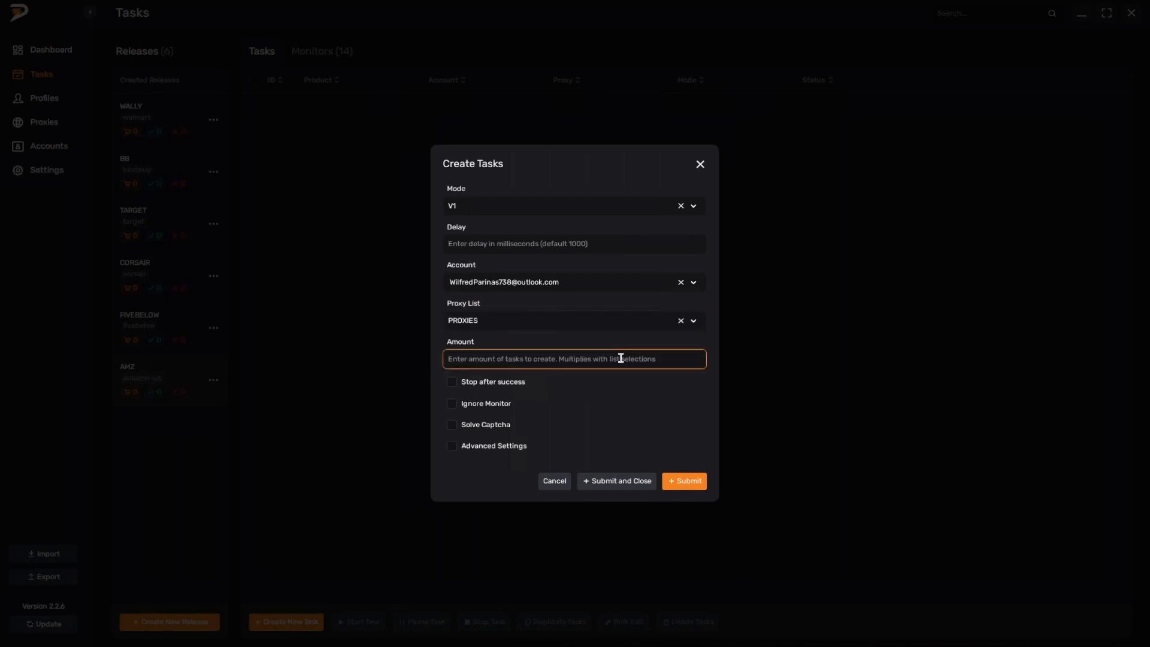
{"action": "type", "text": "1"}
Step: Try the Stop after success and Ignore Monitor options, inspect the ASIN, Offer ID and Checkout Quantity fields, and disable both options
{"action": "left_click", "coordinate": [453, 382]}
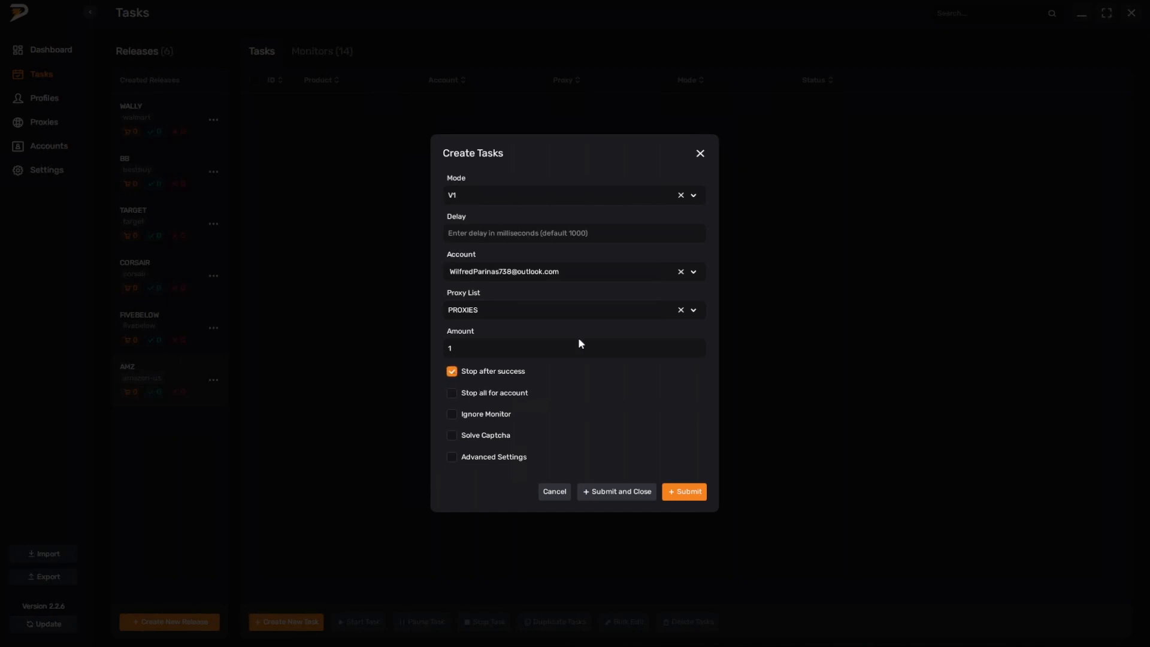
{"action": "left_click", "coordinate": [490, 372]}
{"action": "left_click", "coordinate": [451, 404]}
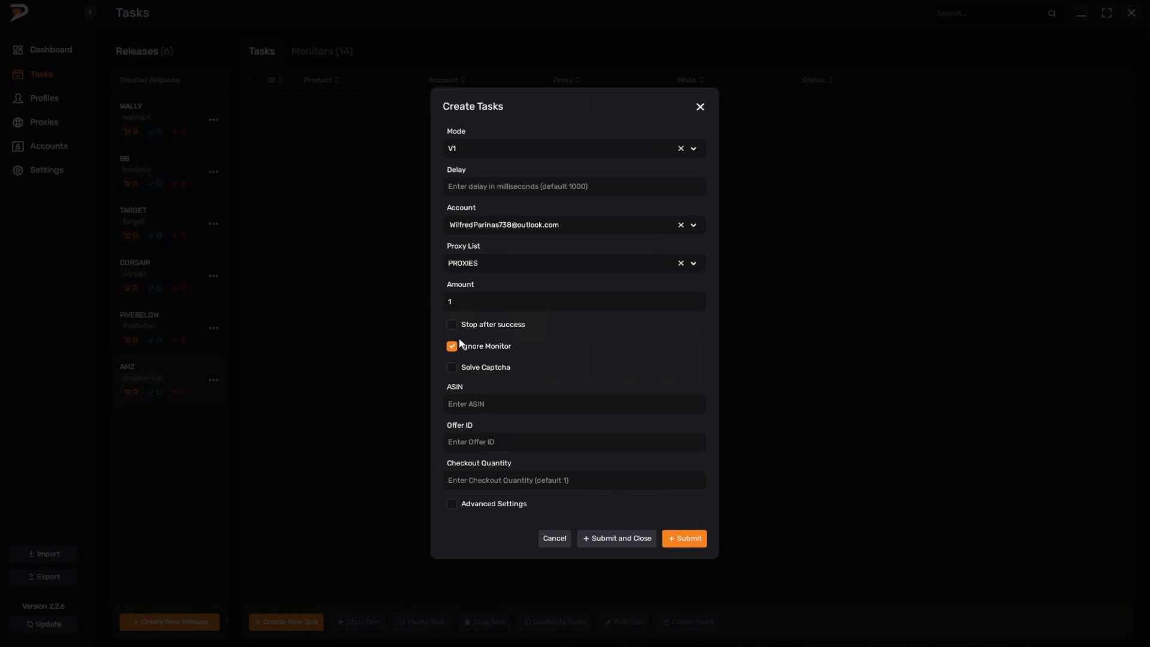
{"action": "left_click", "coordinate": [508, 403]}
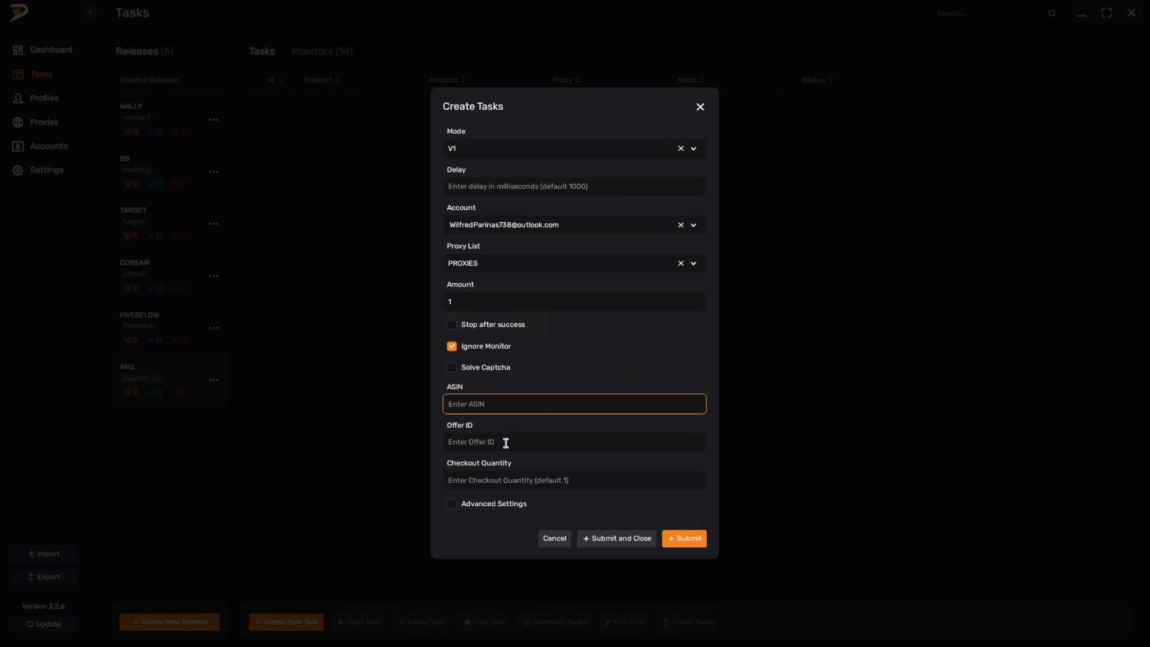
{"action": "left_click", "coordinate": [458, 443]}
{"action": "left_click", "coordinate": [512, 481]}
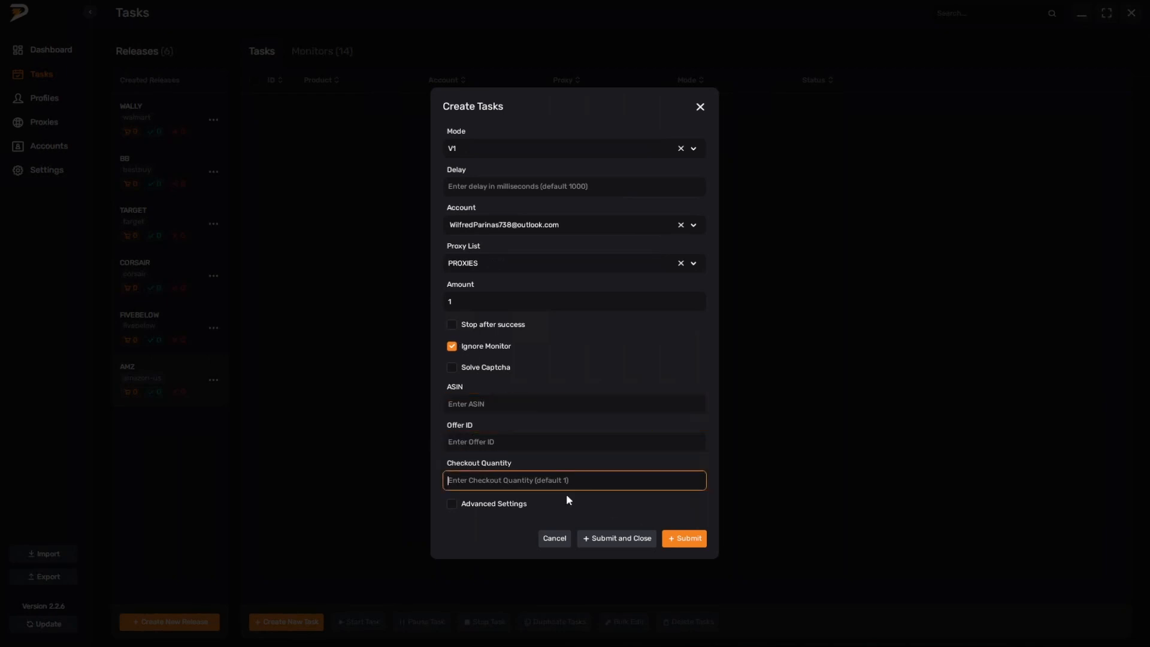
{"action": "left_click", "coordinate": [451, 347]}
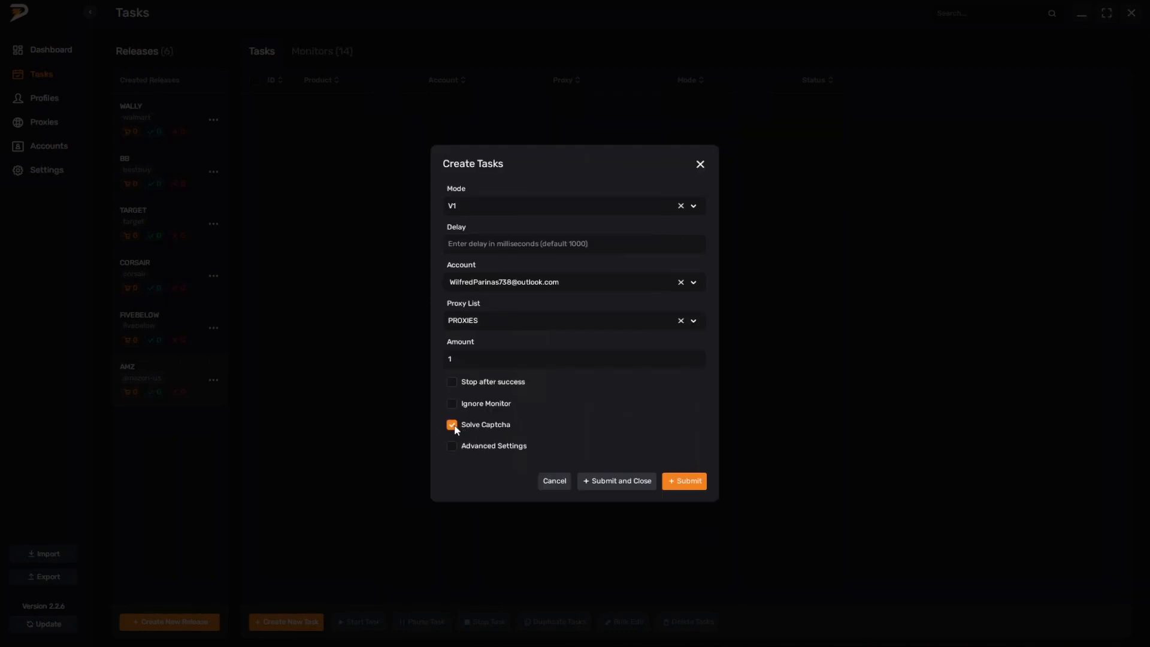
Step: Disable Solve Captcha, inspect the advanced Request Timeout, Cart Attempts, Checkout Attempts and Validation Item fields without filling them, and turn Advanced Settings off
{"action": "left_click", "coordinate": [452, 426]}
{"action": "left_click", "coordinate": [452, 447]}
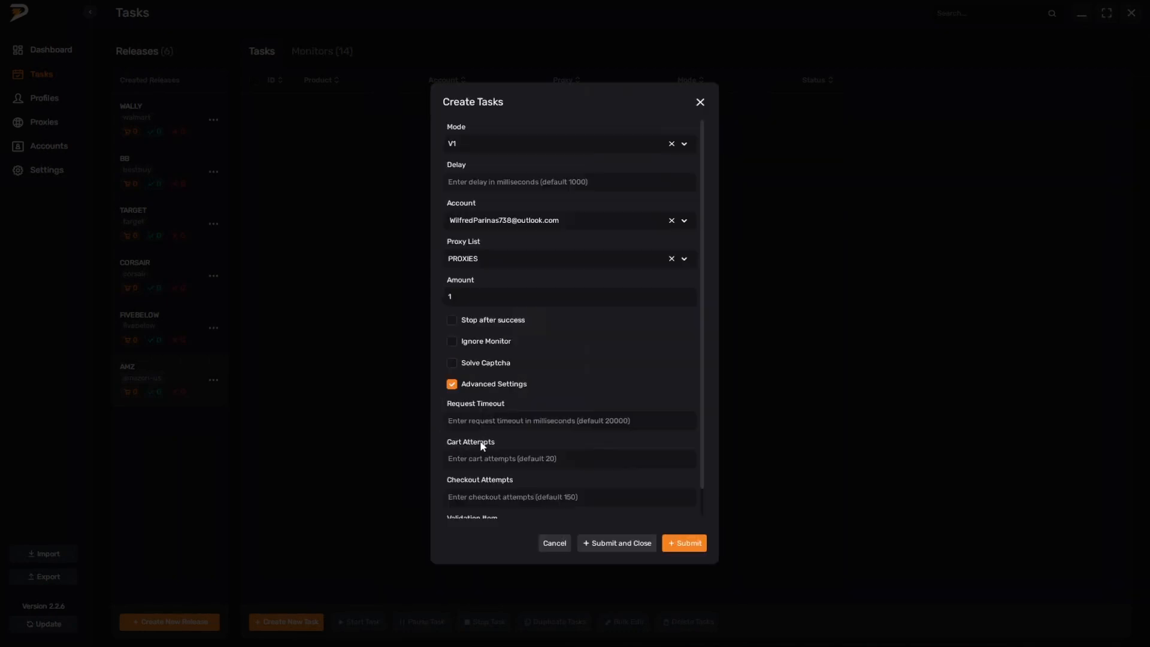
{"action": "scroll", "coordinate": [543, 413], "scroll_direction": "down", "scroll_amount": 1}
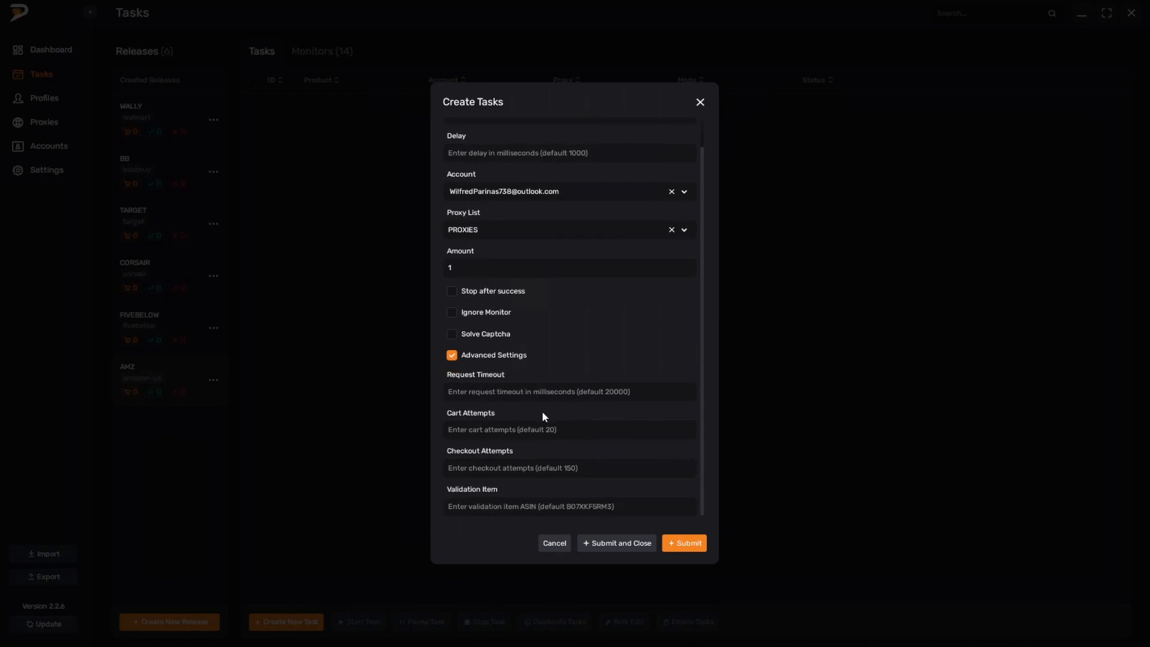
{"action": "left_click", "coordinate": [501, 395]}
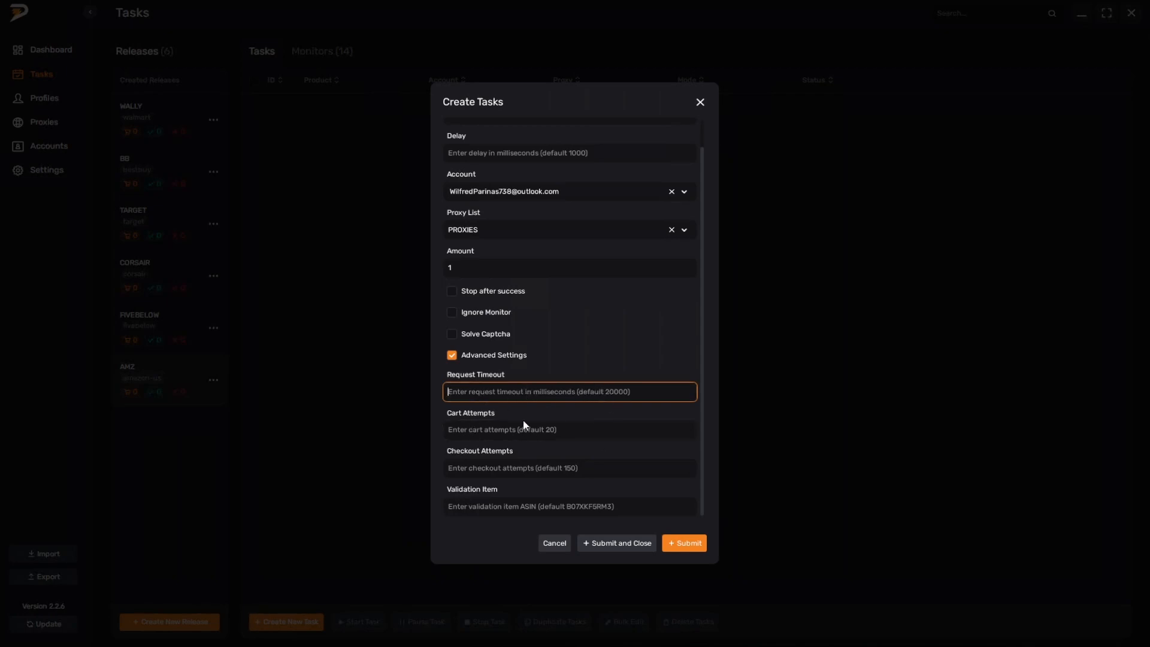
{"action": "left_click", "coordinate": [538, 431]}
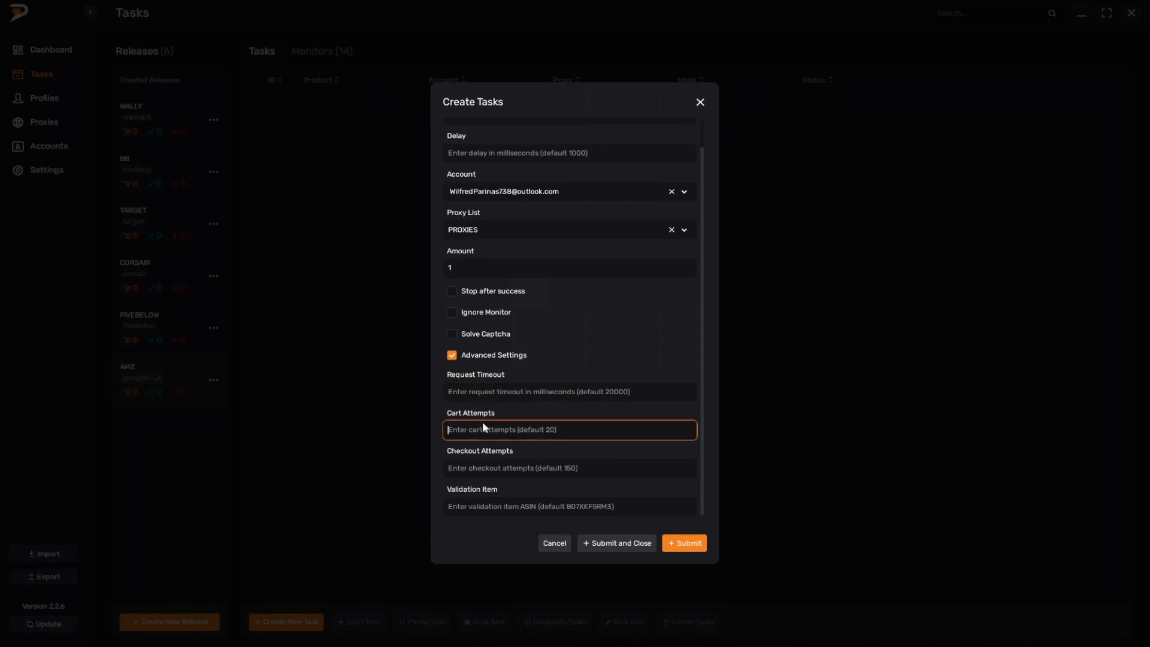
{"action": "left_click", "coordinate": [692, 469]}
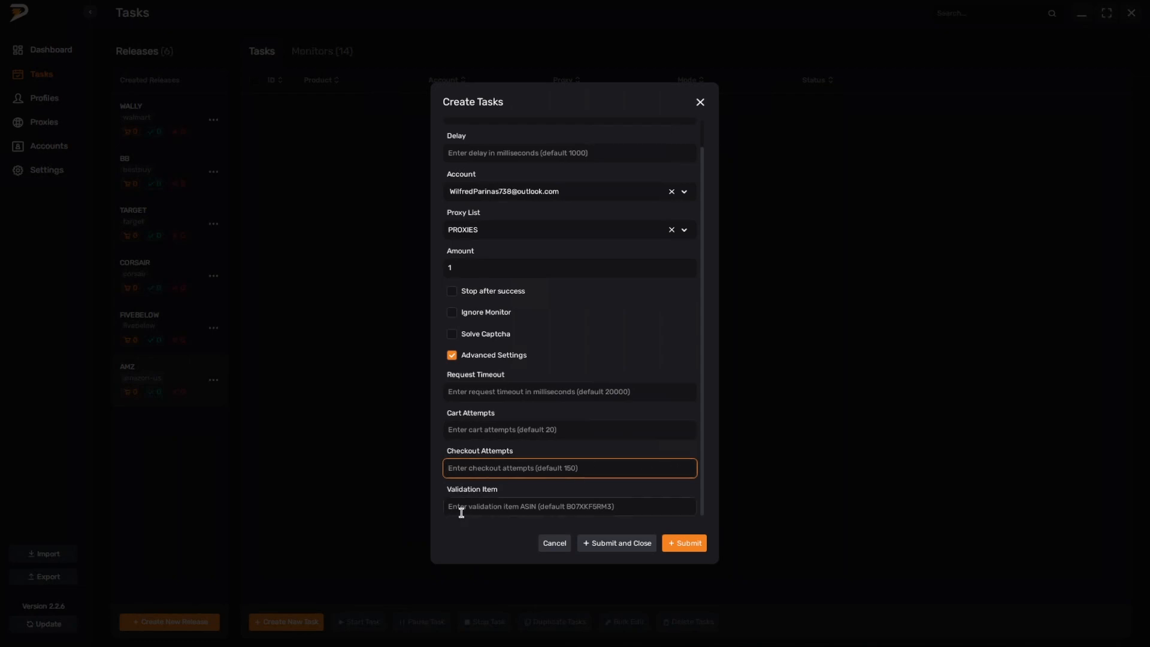
{"action": "left_click", "coordinate": [489, 505]}
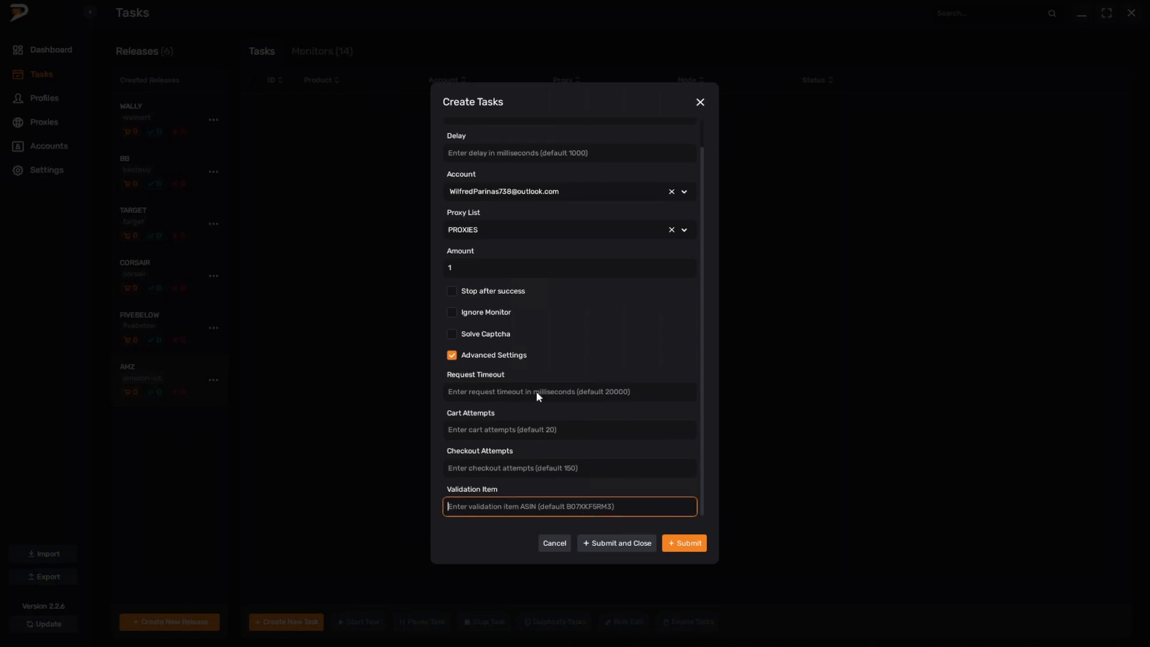
{"action": "scroll", "coordinate": [533, 408], "scroll_direction": "up", "scroll_amount": 1}
{"action": "scroll", "coordinate": [521, 455], "scroll_direction": "down", "scroll_amount": 1}
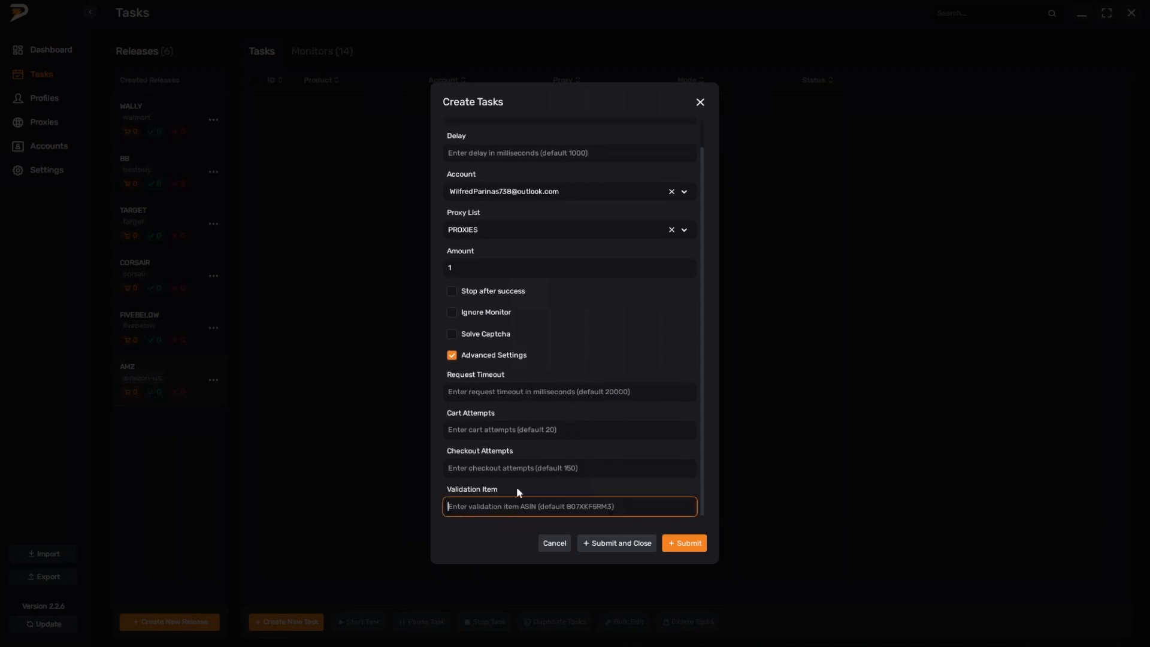
{"action": "left_click", "coordinate": [452, 357]}
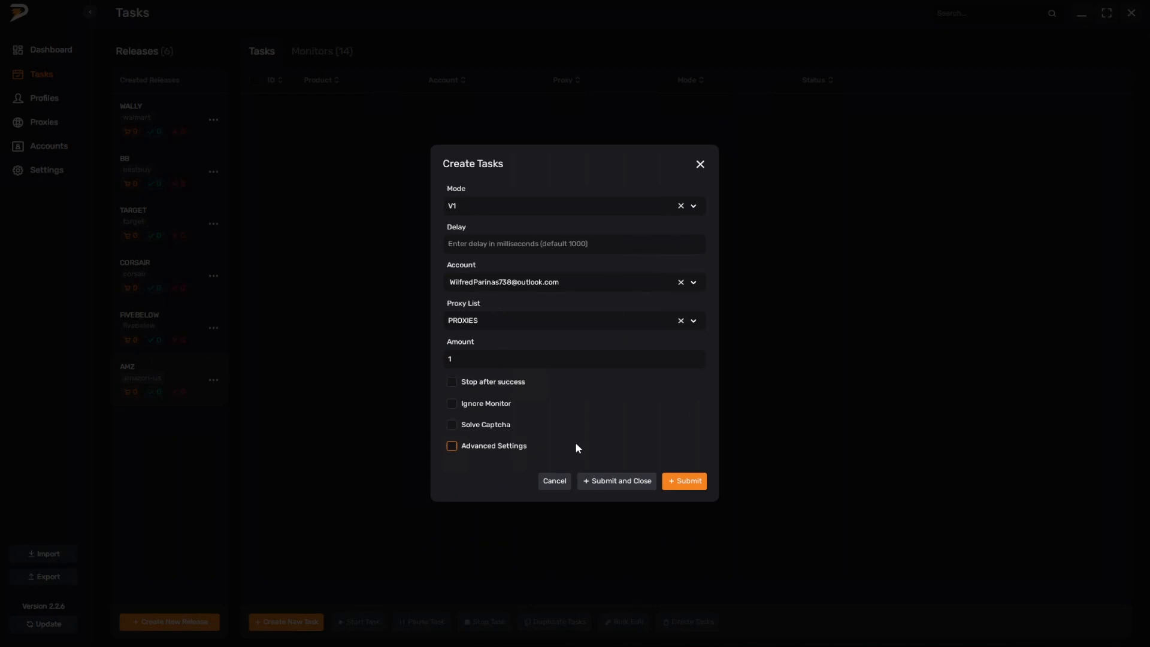
Step: Create three AMZ tasks with the same account and PROXIES list, one each in V1, V2 and V3 mode, and finish task creation
{"action": "left_click", "coordinate": [686, 482]}
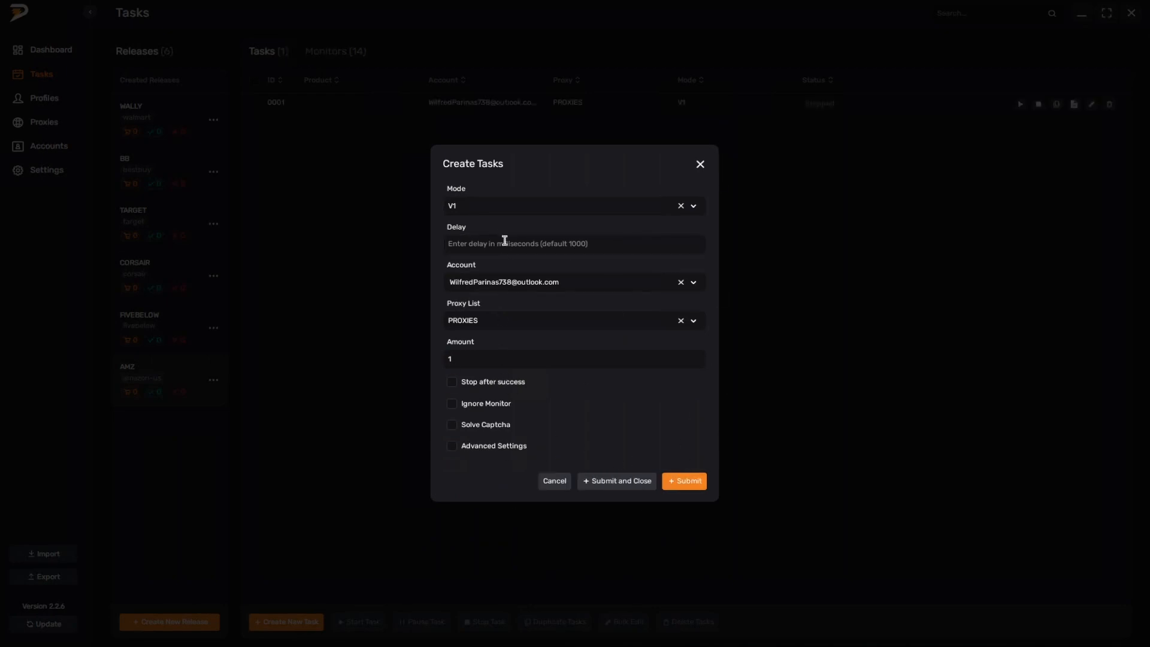
{"action": "left_click", "coordinate": [485, 206]}
{"action": "left_click", "coordinate": [460, 247]}
{"action": "left_click", "coordinate": [665, 481]}
{"action": "left_click", "coordinate": [535, 209]}
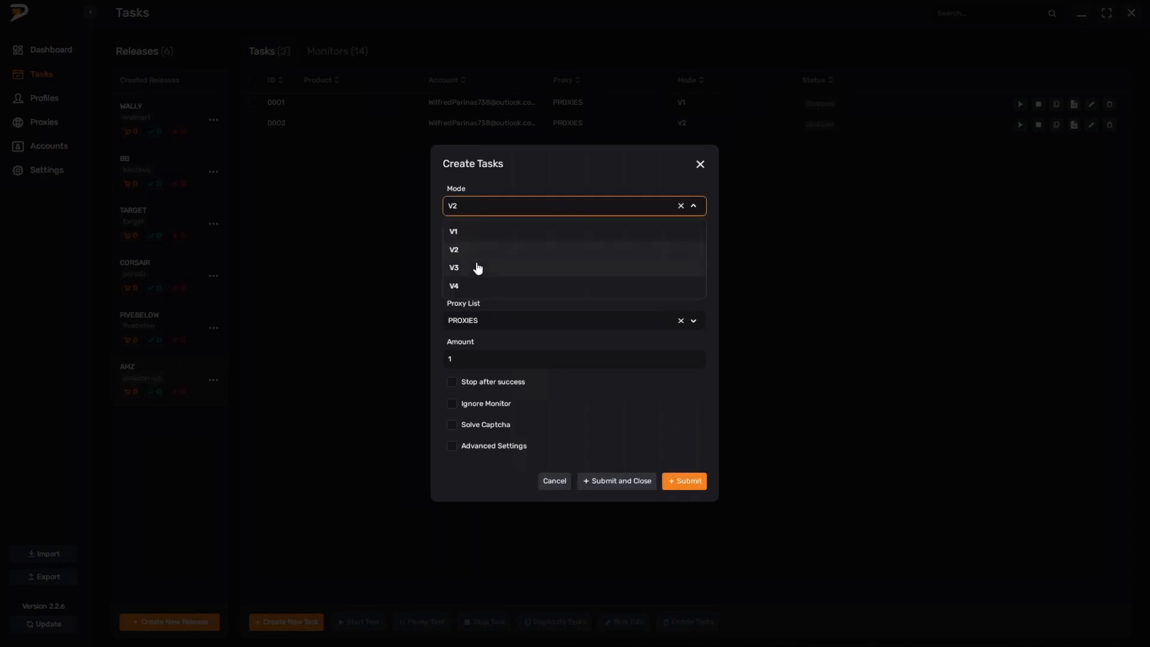
{"action": "left_click", "coordinate": [477, 268]}
{"action": "left_click", "coordinate": [640, 483]}
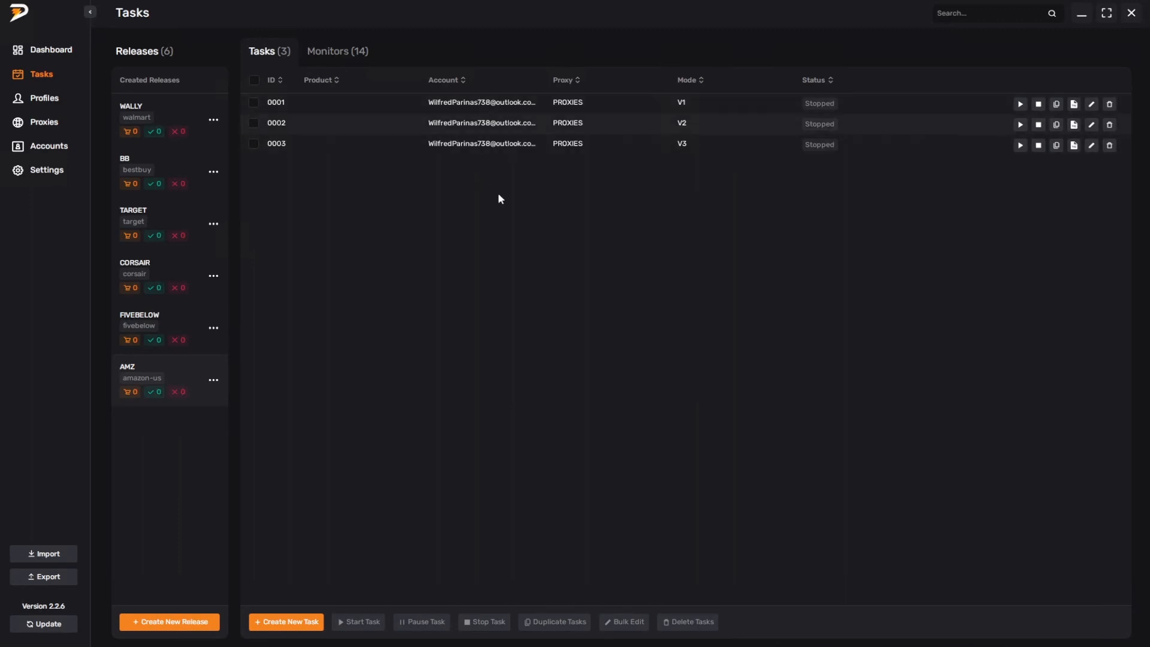
Step: Start all three tasks in the AMZ release, check the monitors' statuses against the tasks' statuses, and return to the task list
{"action": "left_click", "coordinate": [253, 79]}
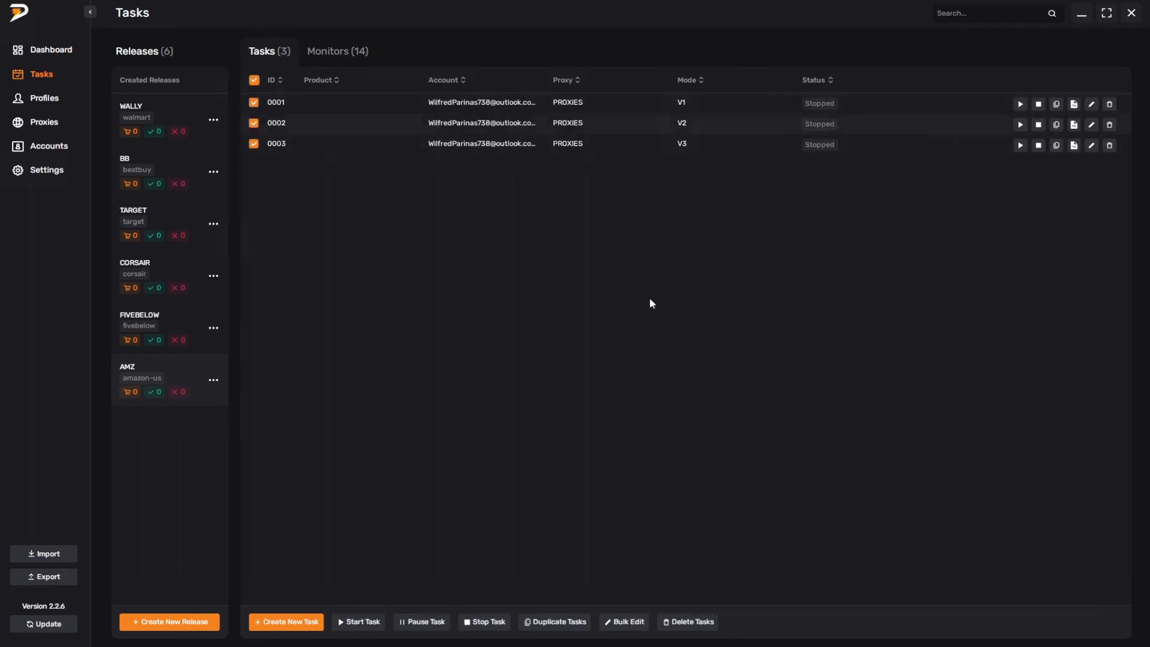
{"action": "left_click", "coordinate": [377, 620]}
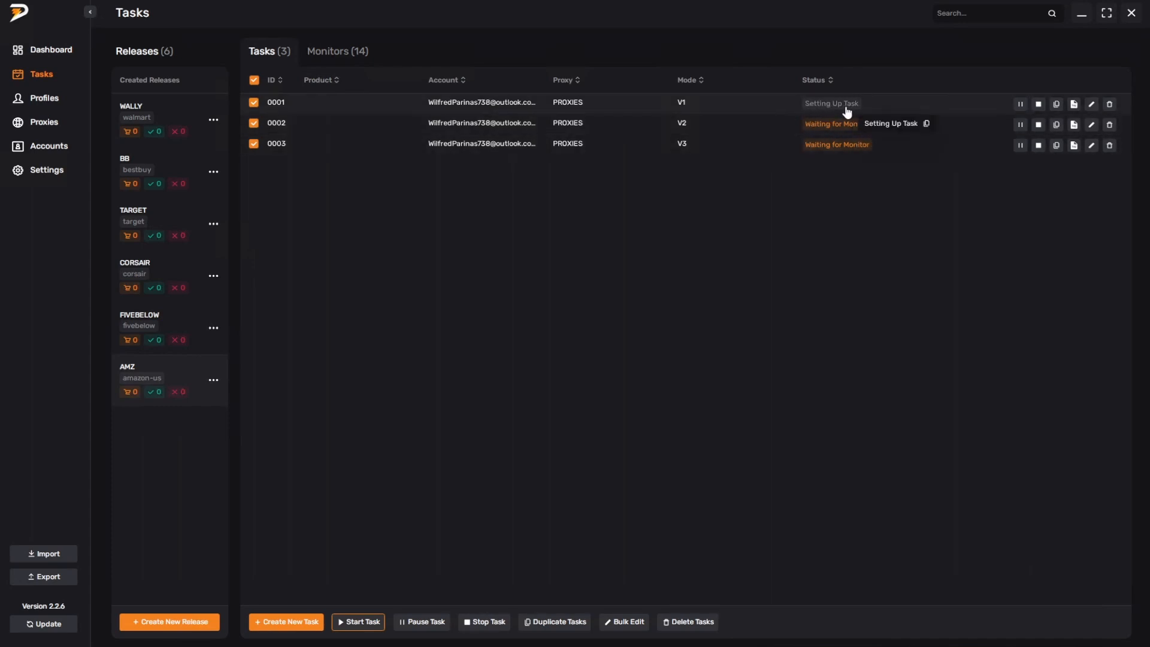
{"action": "left_click", "coordinate": [353, 53]}
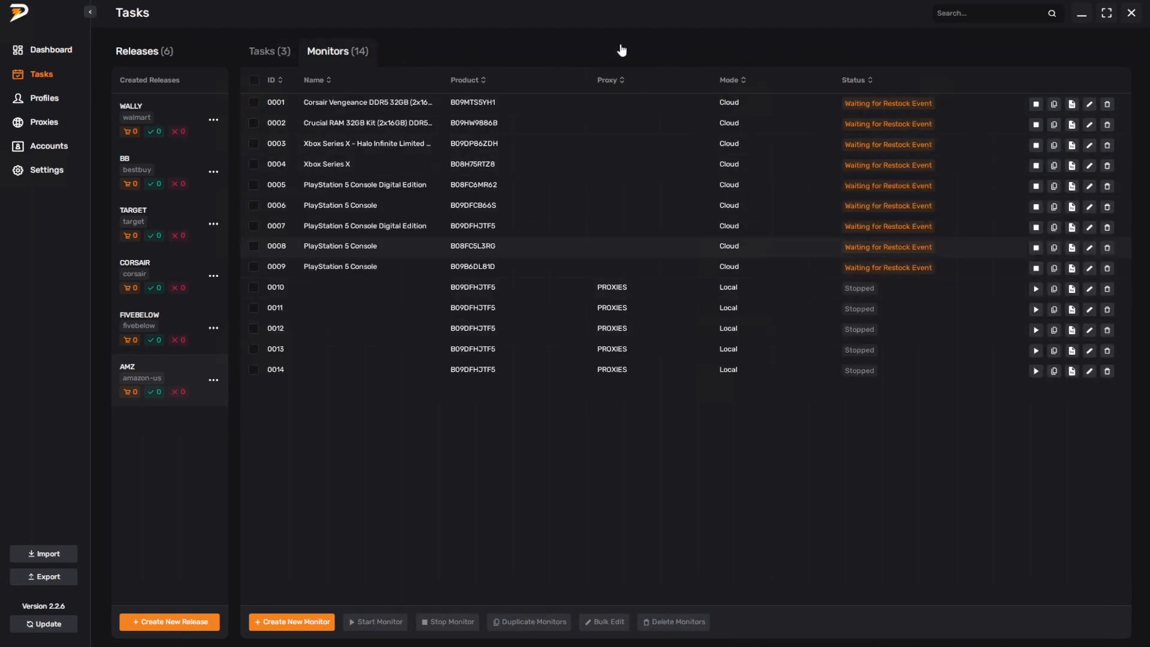
{"action": "left_click", "coordinate": [276, 56]}
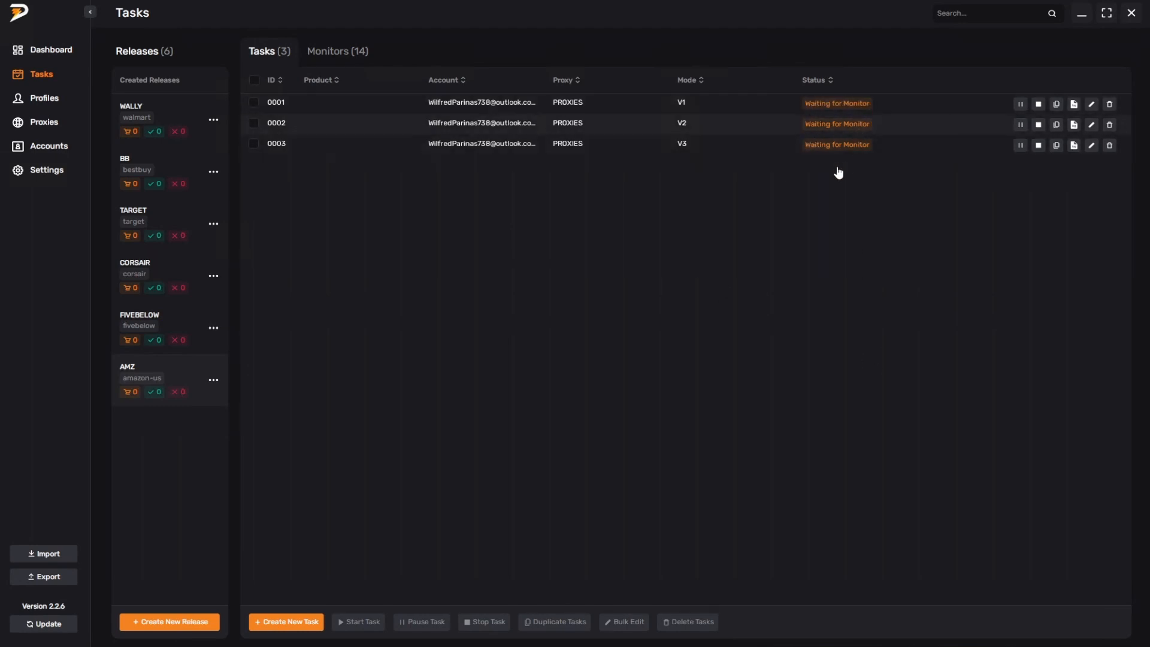
{"action": "left_click", "coordinate": [355, 52]}
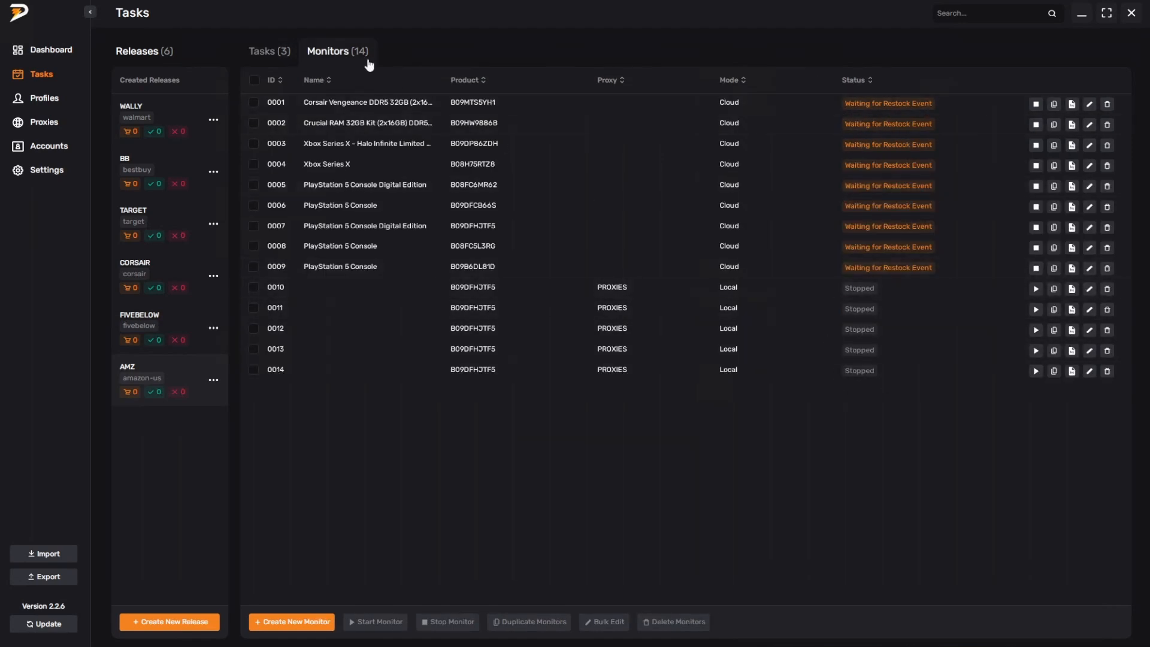
{"action": "left_click", "coordinate": [271, 51]}
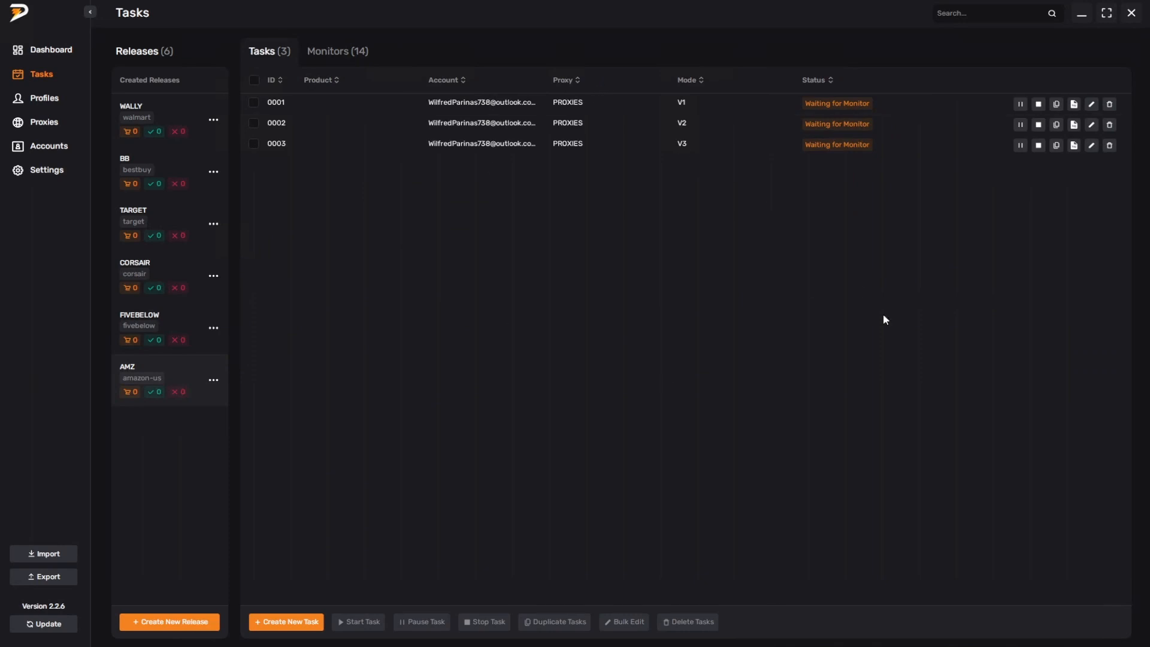